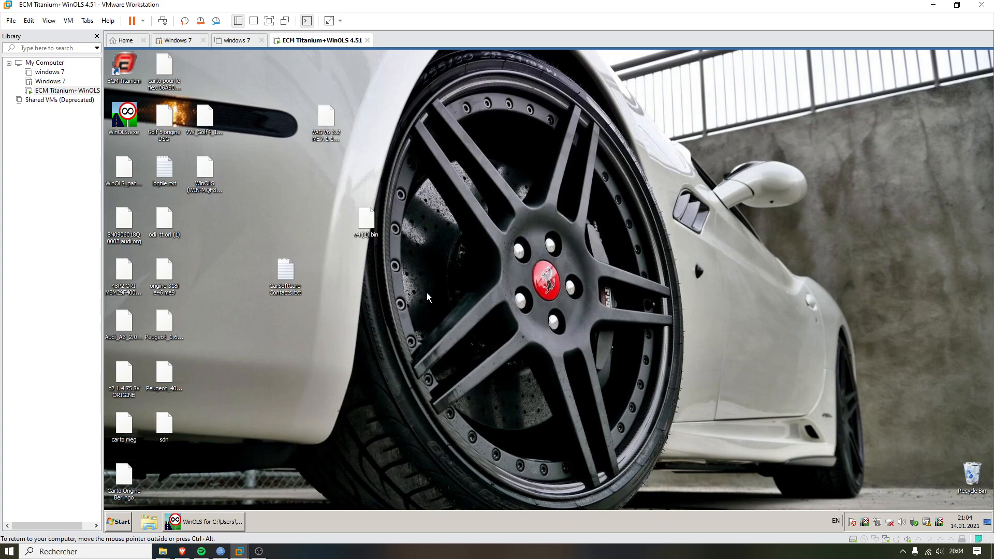
Step: Switch to WinOLS and move its window clear of the firmware files on the desktop
left_click(228, 521)
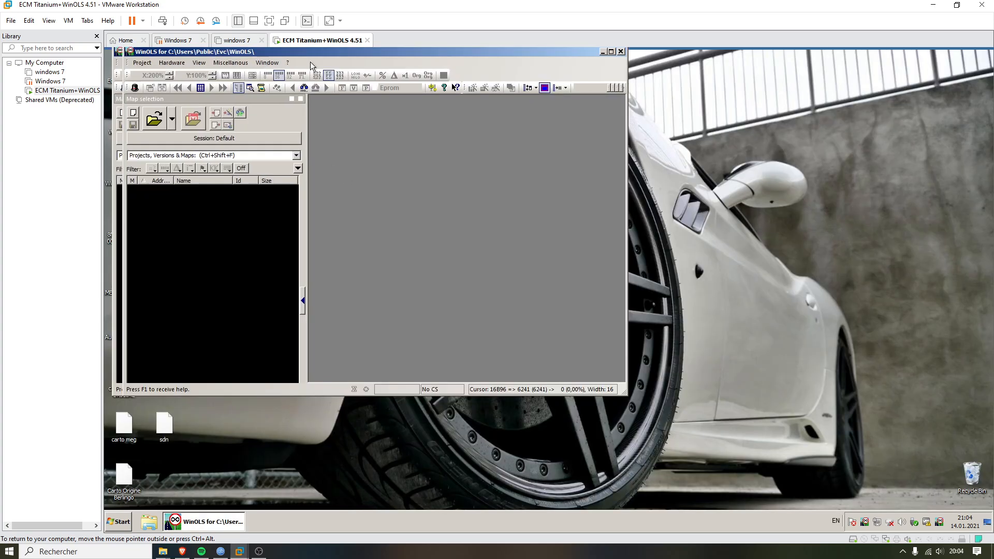
left_click_drag(310, 52, 630, 96)
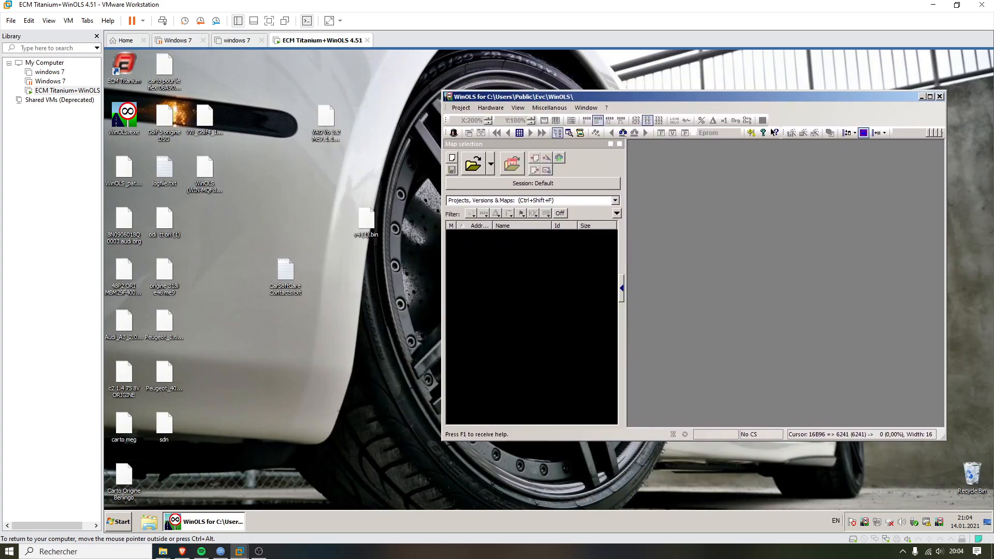
left_click(343, 190)
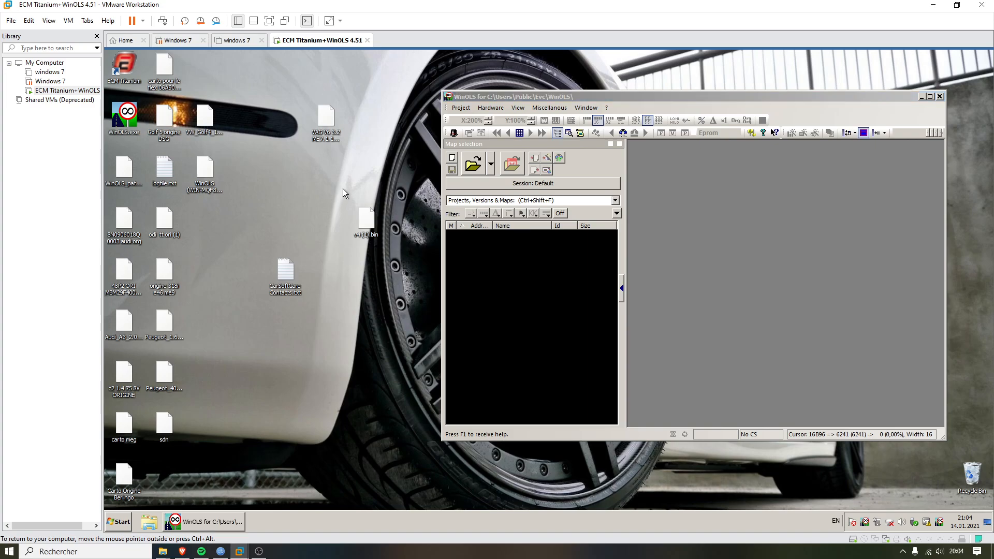
left_click(374, 212)
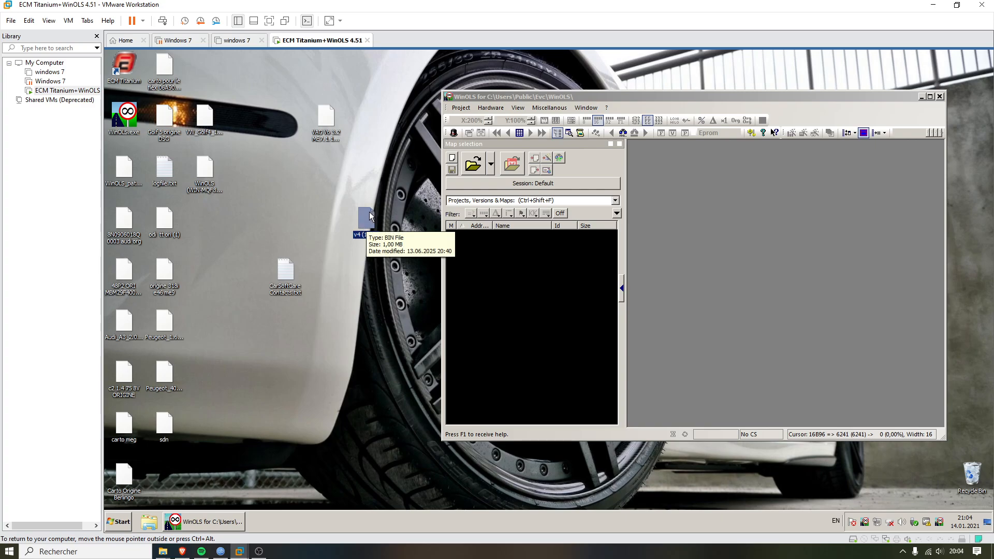
left_click(384, 178)
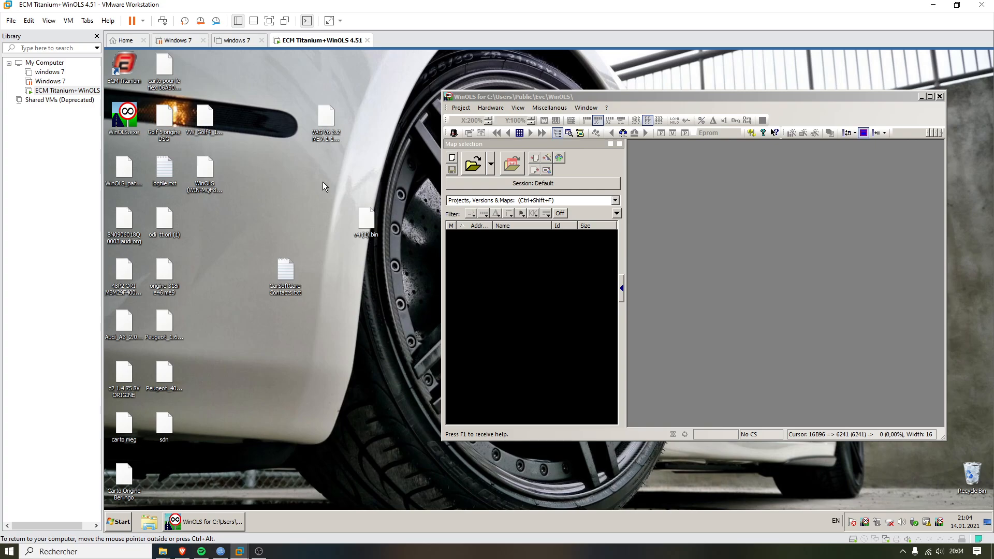
left_click(377, 217)
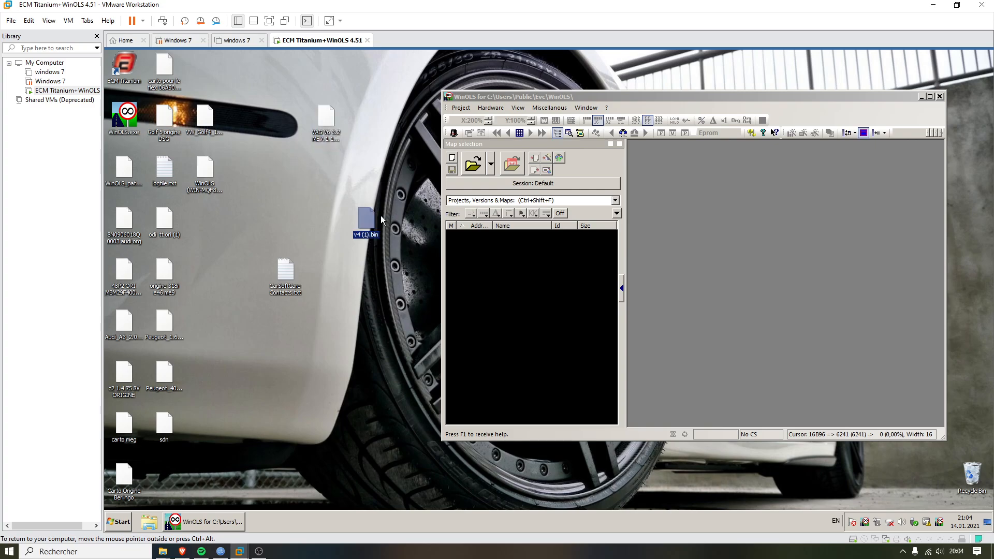
left_click(321, 133)
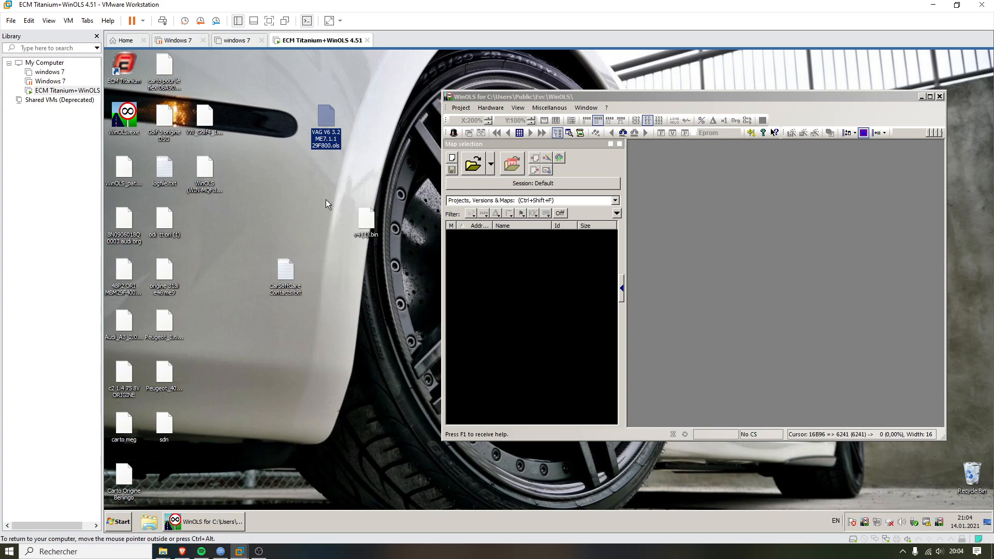
left_click(325, 197)
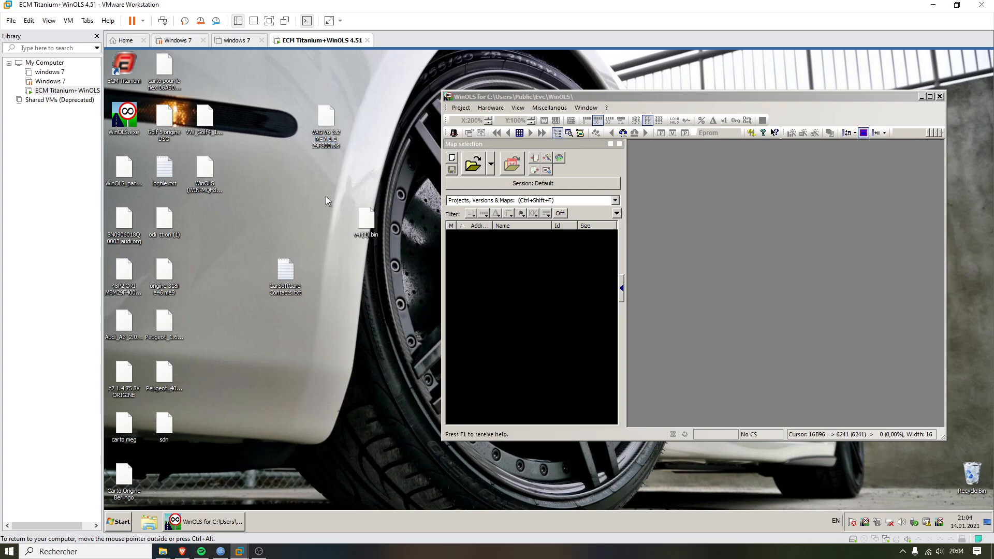
Step: Load VAG V6 3.2 ME7.1.1 29F800.ols into WinOLS, cancelling the import in favour of opening the identical existing VAG alle project
left_click(332, 148)
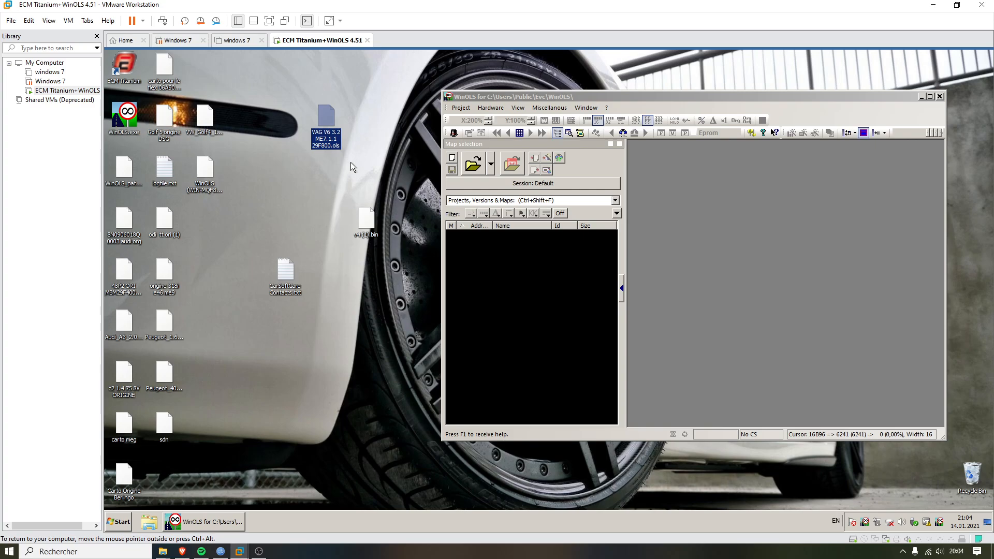
left_click_drag(705, 260, 704, 260)
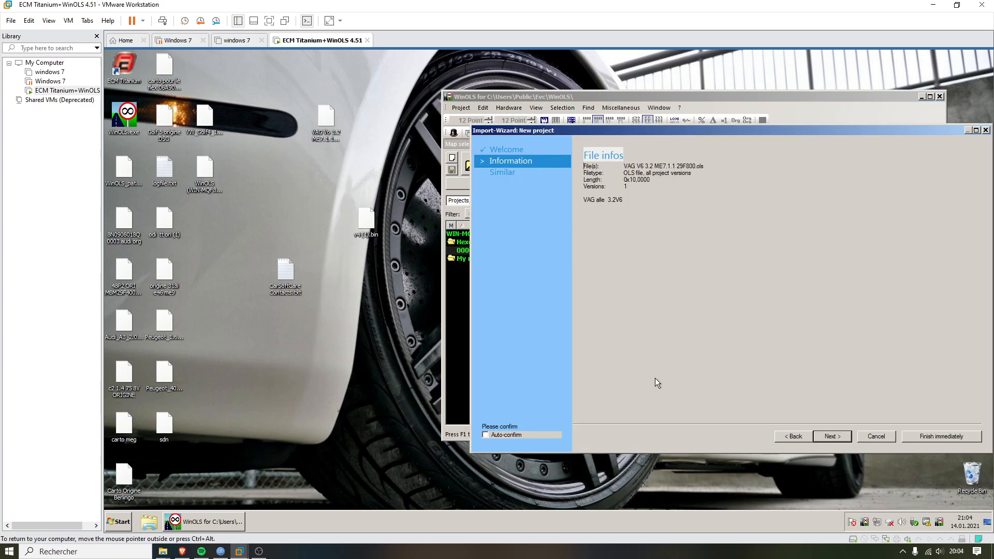
left_click(839, 436)
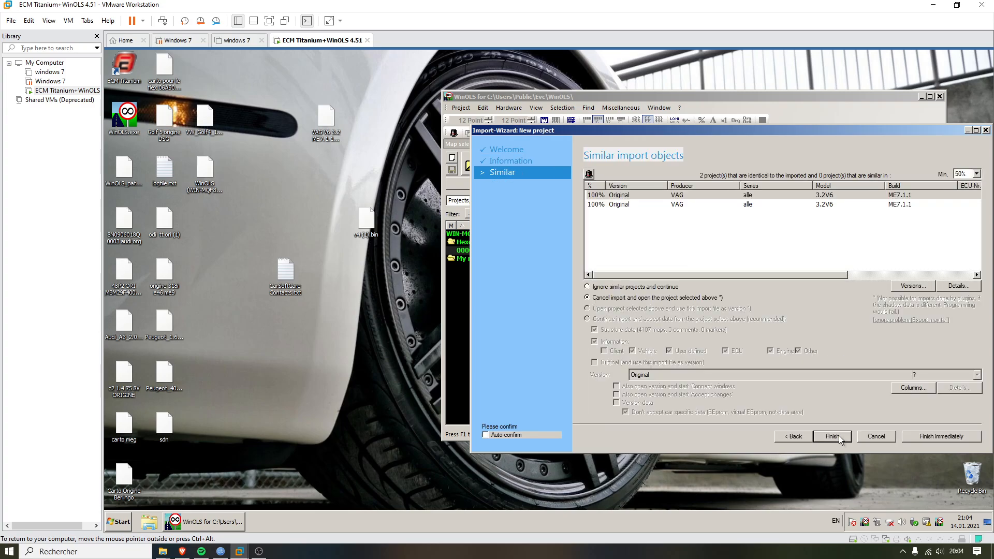
left_click(839, 436)
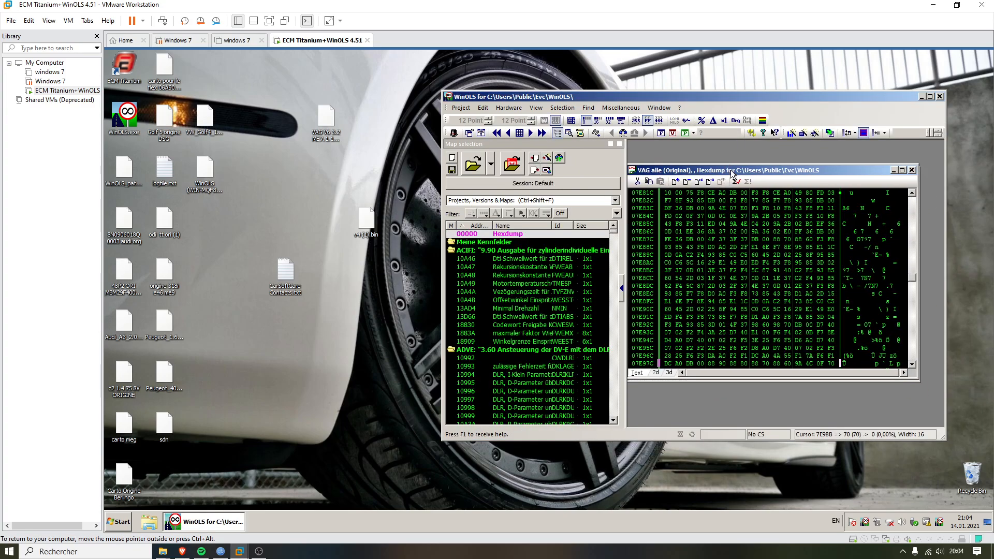
Step: Import the binary file v4 (1).bin from the desktop as a new project, accepting the wizard's defaults
left_click_drag(360, 222, 728, 380)
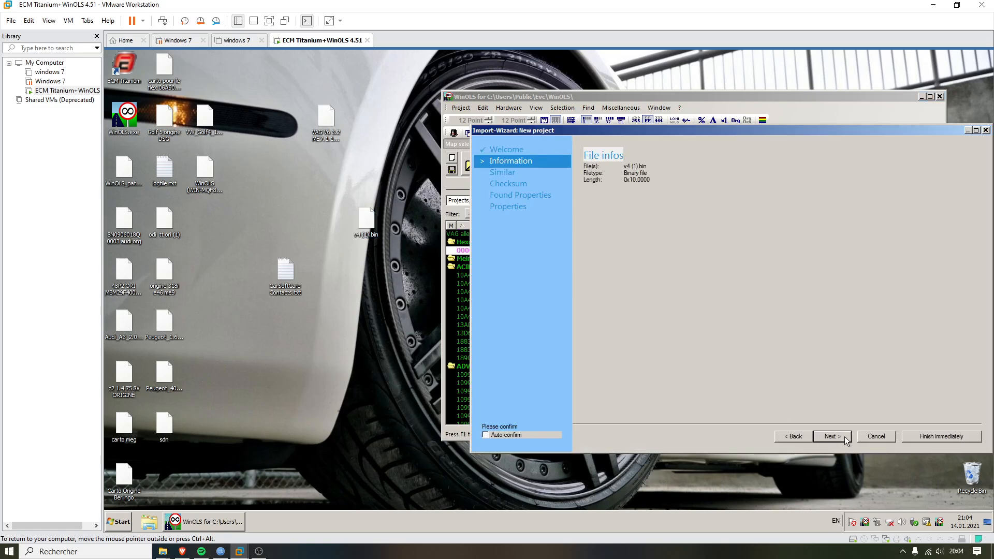
left_click(832, 437)
left_click(832, 436)
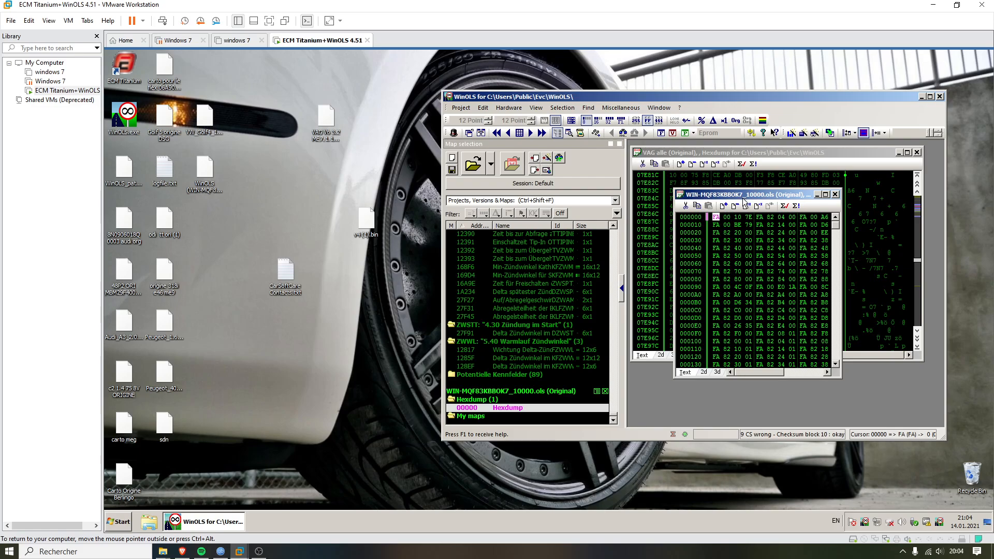
Step: Maximize WinOLS and connect the v4 (1).bin hexdump window with the VAG alle original version
left_click_drag(741, 194, 731, 280)
double_click(704, 97)
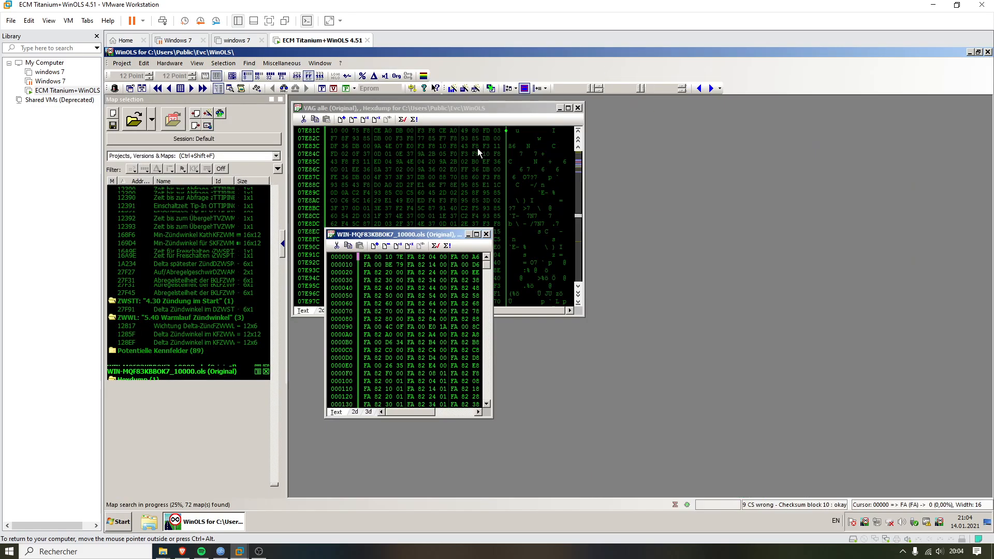
left_click(197, 62)
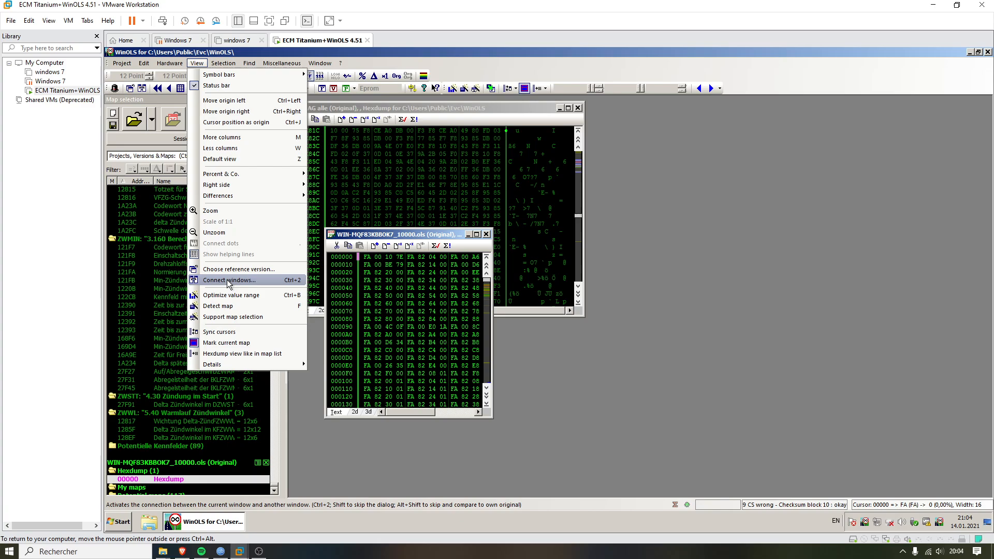
left_click(229, 281)
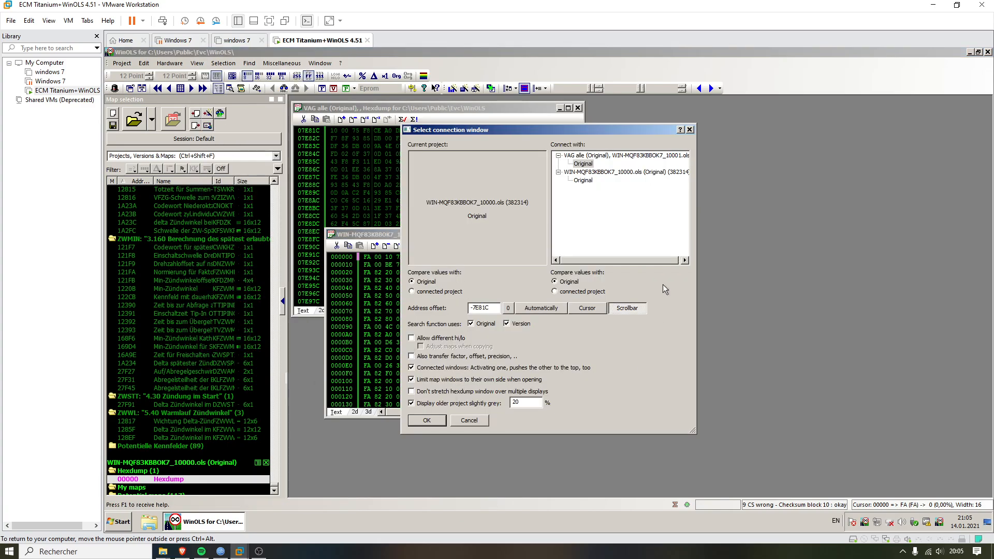
left_click(429, 422)
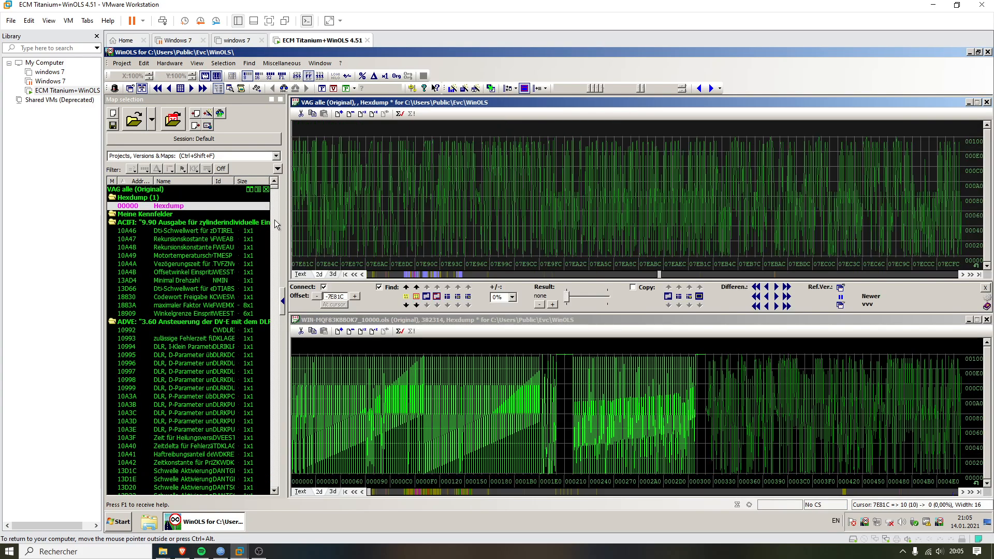
Step: Switch the connected hexdumps to 16-bit display and check that both 2d views scroll together
left_click(258, 76)
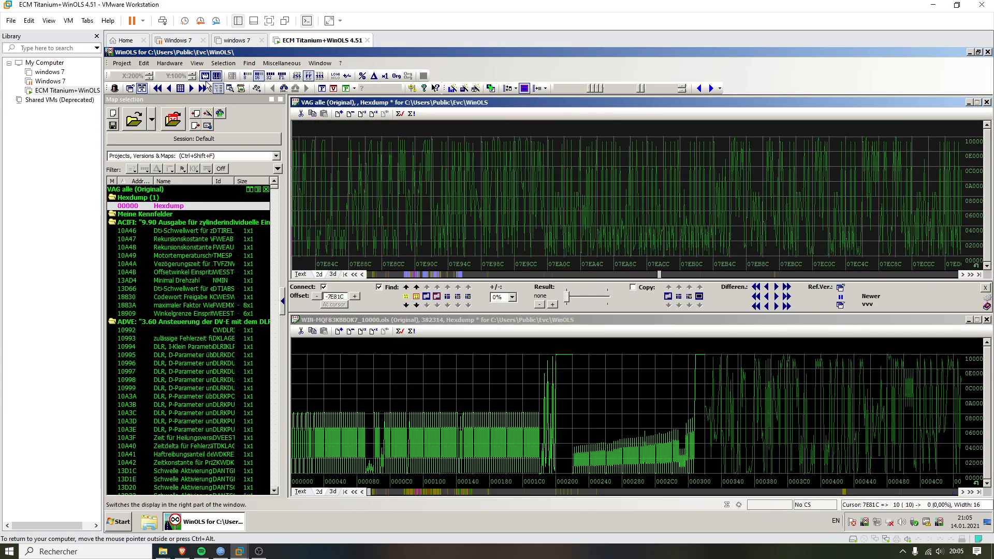
left_click(532, 235)
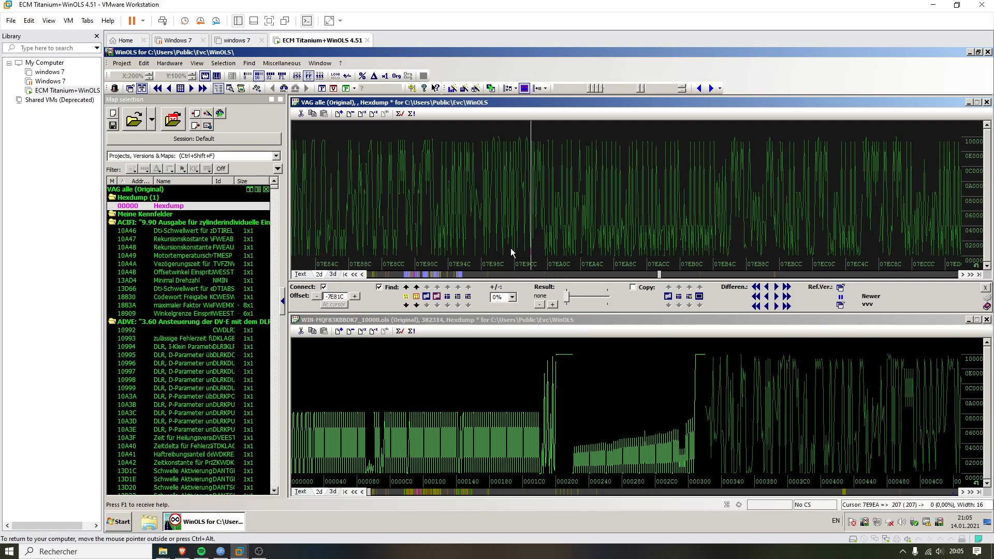
scroll(518, 243, "down", 4)
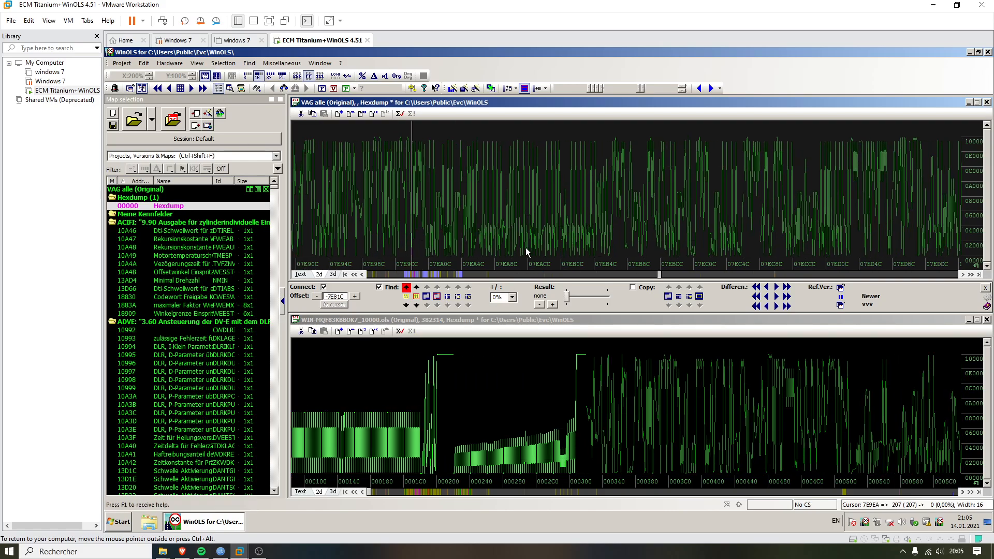
left_click(611, 402)
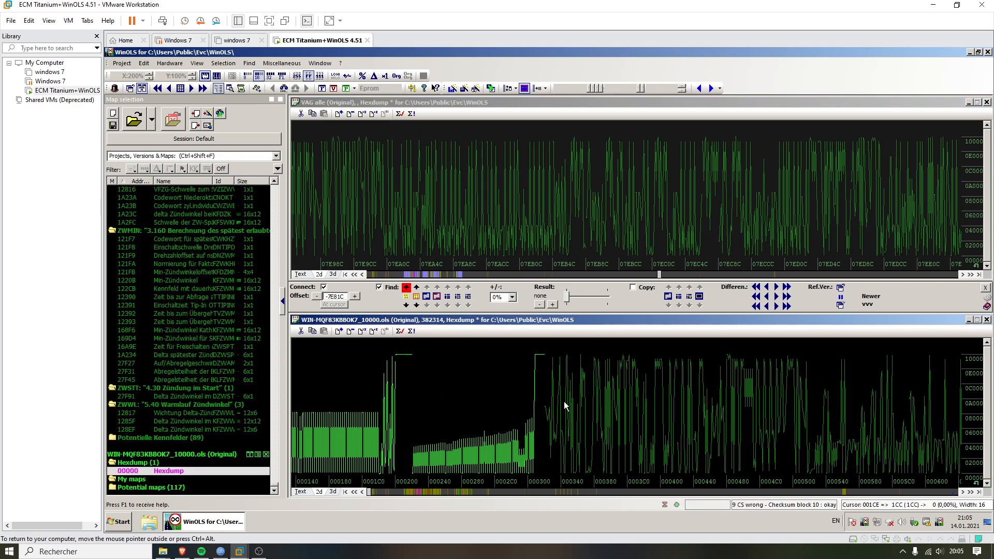
scroll(557, 409, "up", 5)
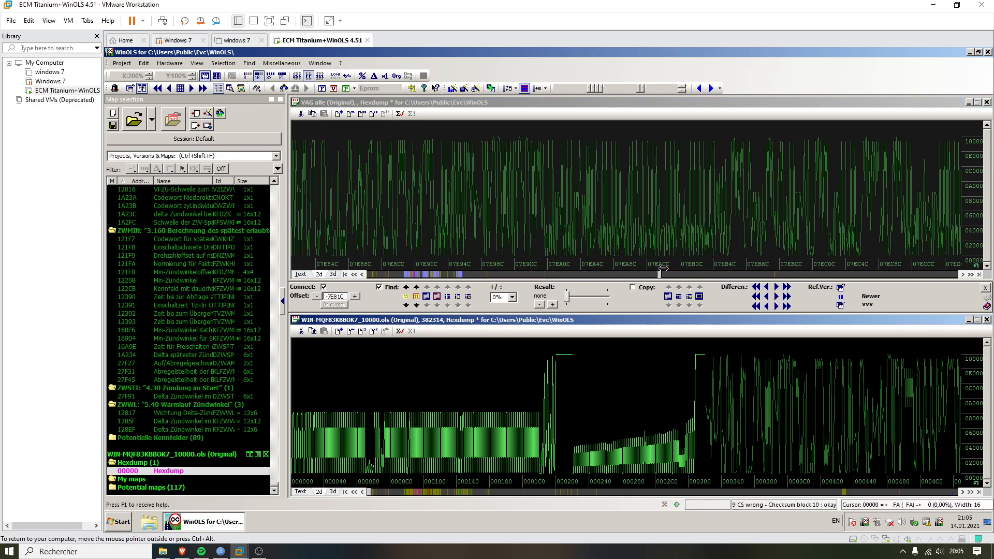
Step: Locate the long, smoothly falling curve between the defined maps in the VAG alle 2d view and select its whole range, ending at 14B38
left_click_drag(660, 275, 752, 278)
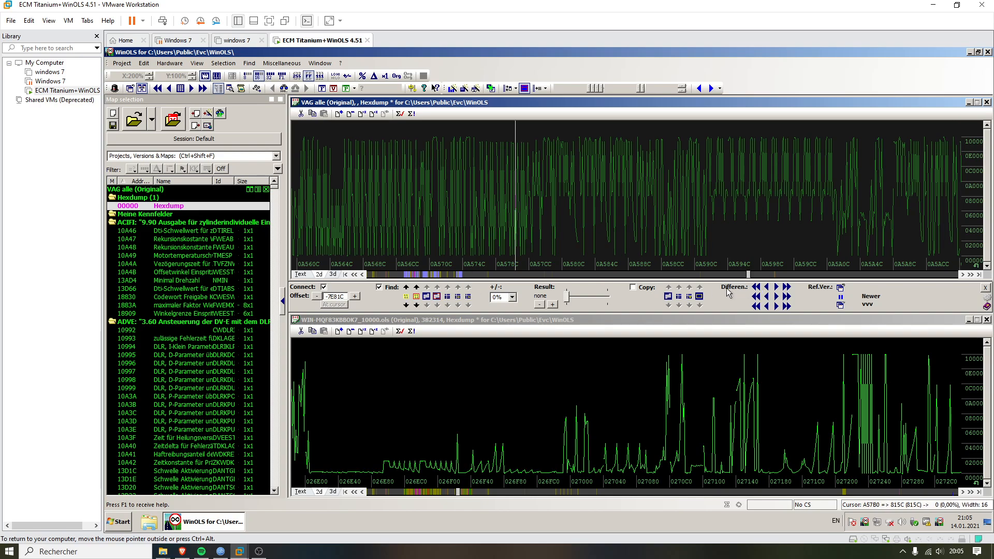
left_click_drag(748, 278, 417, 278)
left_click(439, 223)
key("Page_Up")
key("Page_Up")
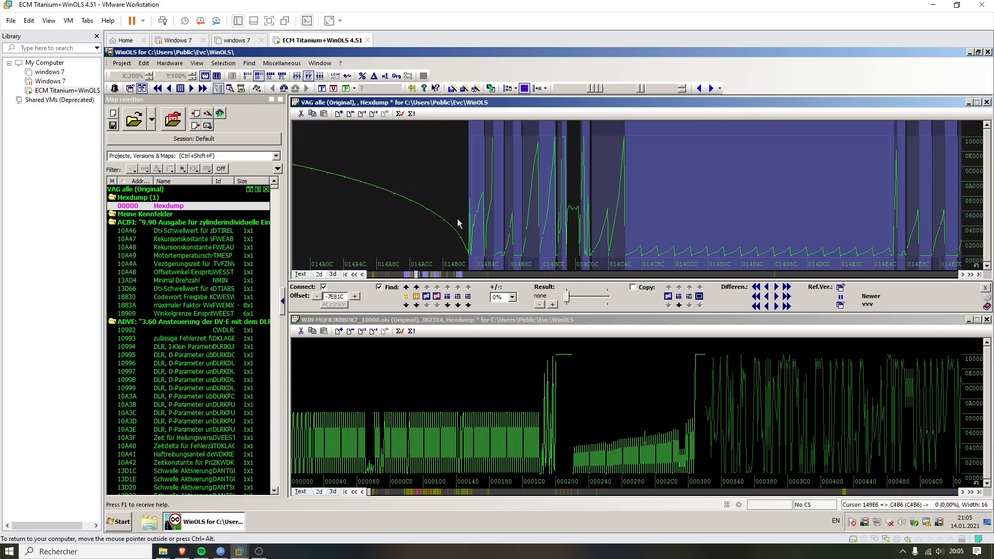
key("Right")
key("Right")
key("Right")
key("Right")
key("Right")
key("Right")
key("Right")
key("Right")
key("Right")
key("Right")
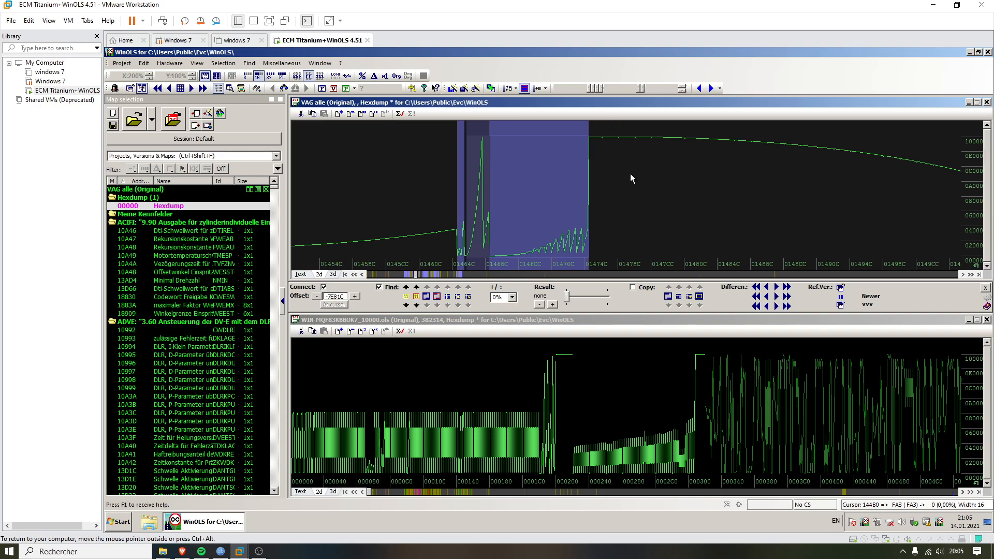
left_click(630, 179)
key("Right")
key("Right")
key("Right")
key("Right")
key("Right")
key("Right")
key("Right")
key("Right")
key("Right")
key("Right")
key("Right")
key("Right")
key("Right")
key("Right")
key("Right")
key("Right")
key("Right")
key("Right")
key("Right")
key("Right")
key("Right")
key("Right")
key("Right")
key("Right")
key("Right")
key("Right")
key("Right")
key("Right")
key("Right")
key("Right")
key("Right")
key("Right")
key("Right")
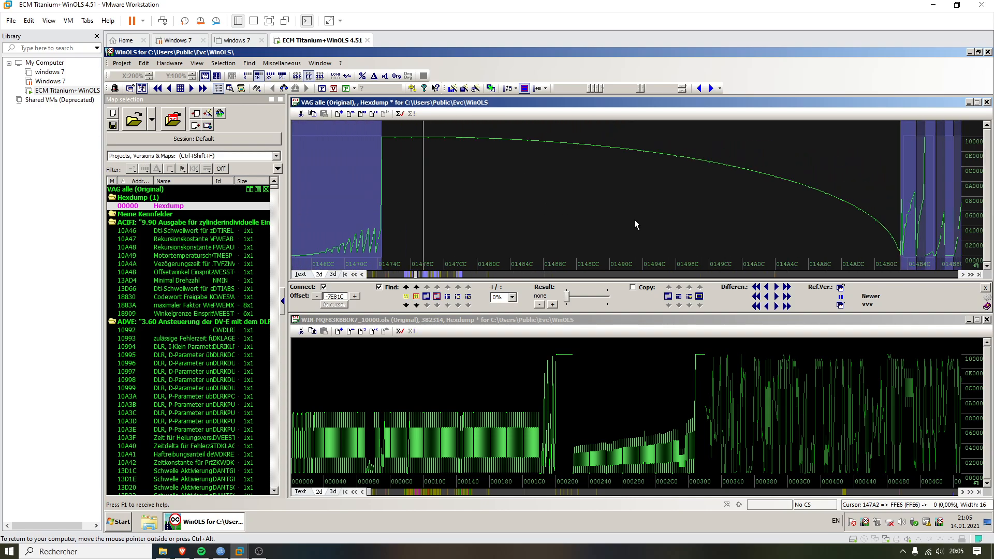
left_click_drag(382, 155, 899, 216)
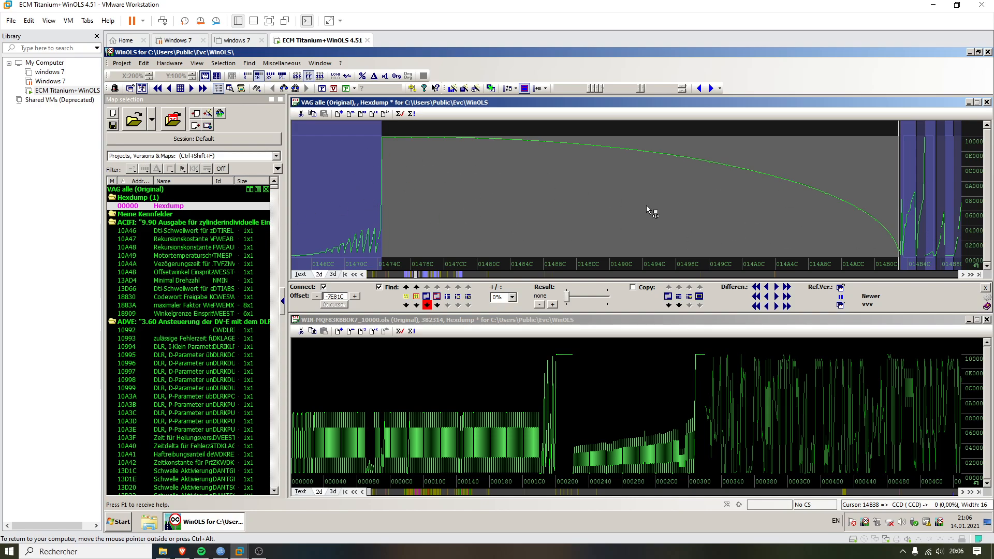
Step: Find the selected curve in the connected v4 (1).bin project and compare the data following it in both views
scroll(652, 211, "down", 1)
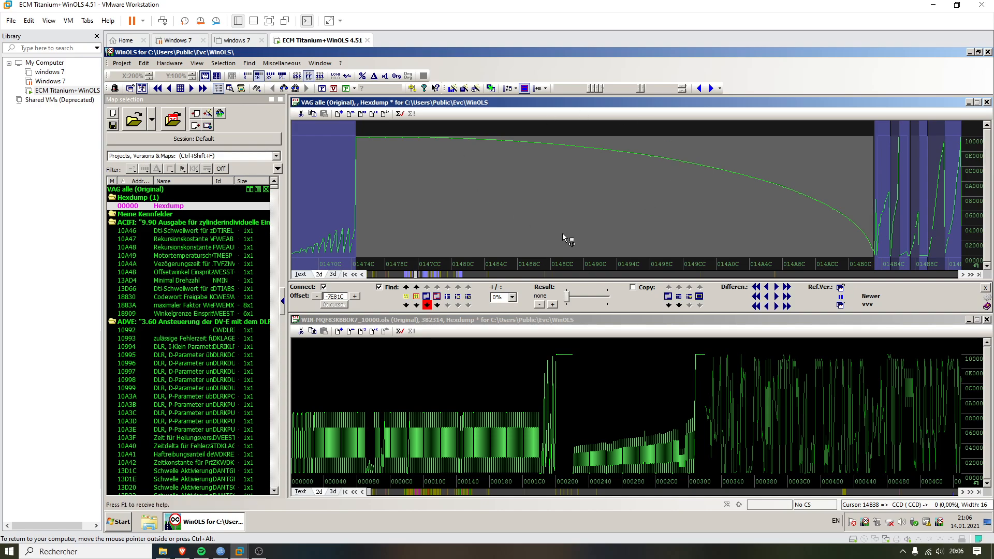
scroll(567, 238, "down", 1)
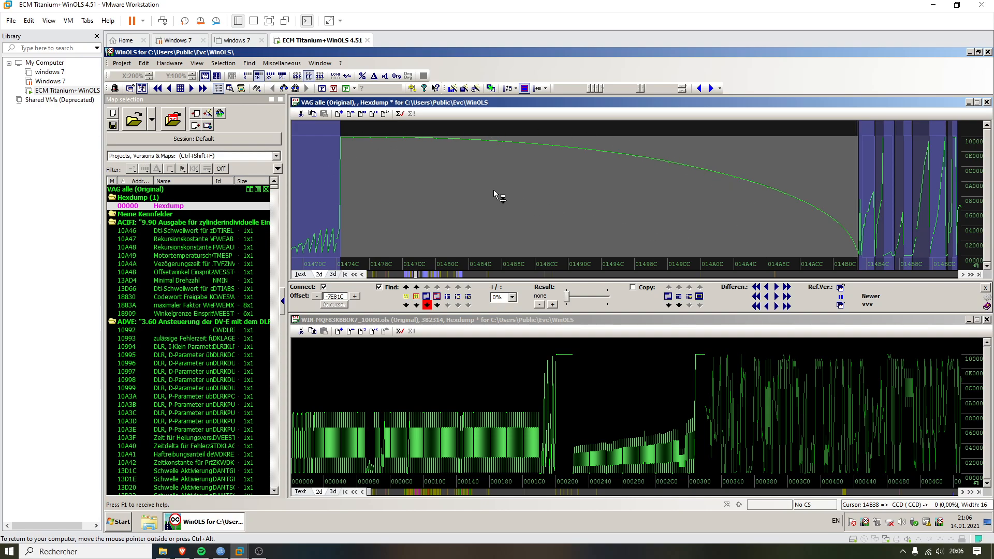
left_click(428, 305)
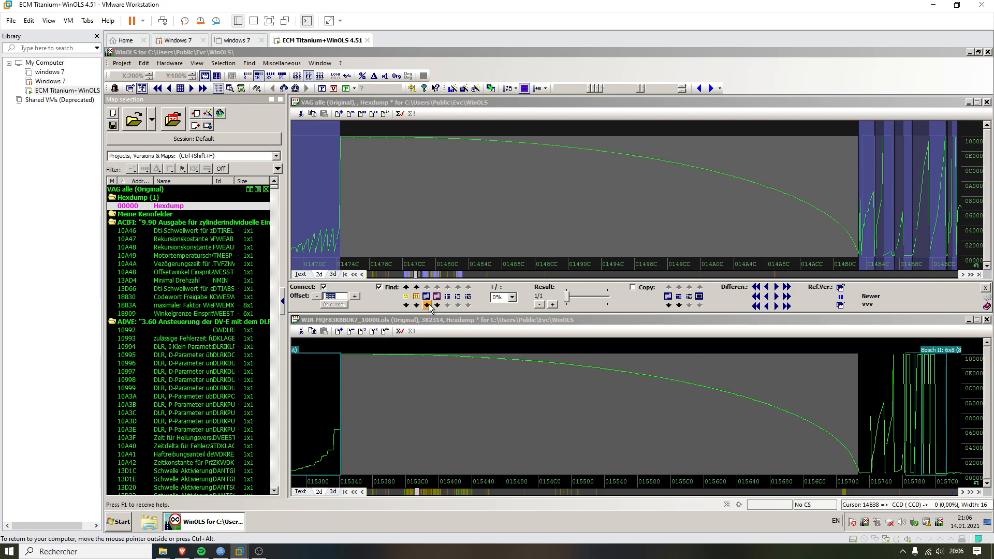
scroll(524, 233, "up", 3)
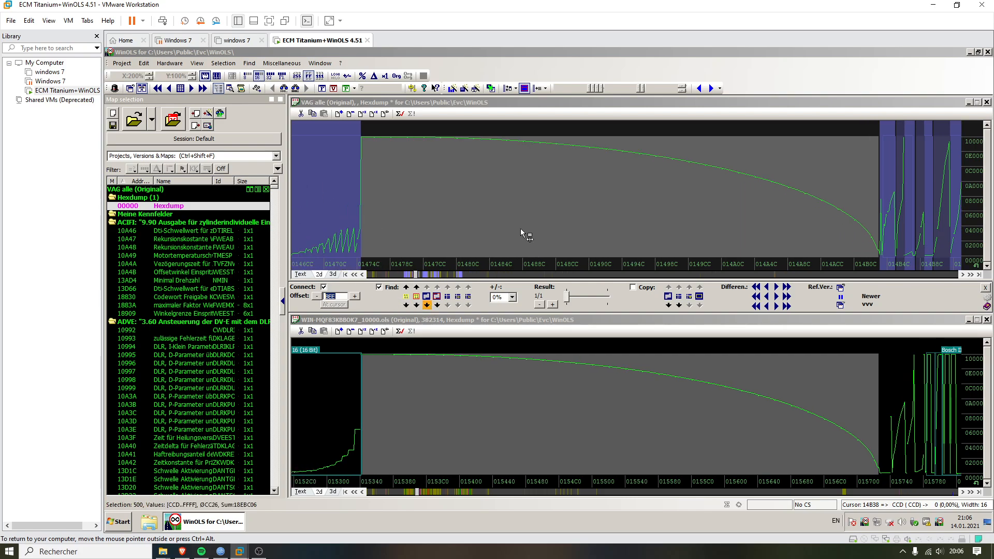
scroll(524, 233, "down", 5)
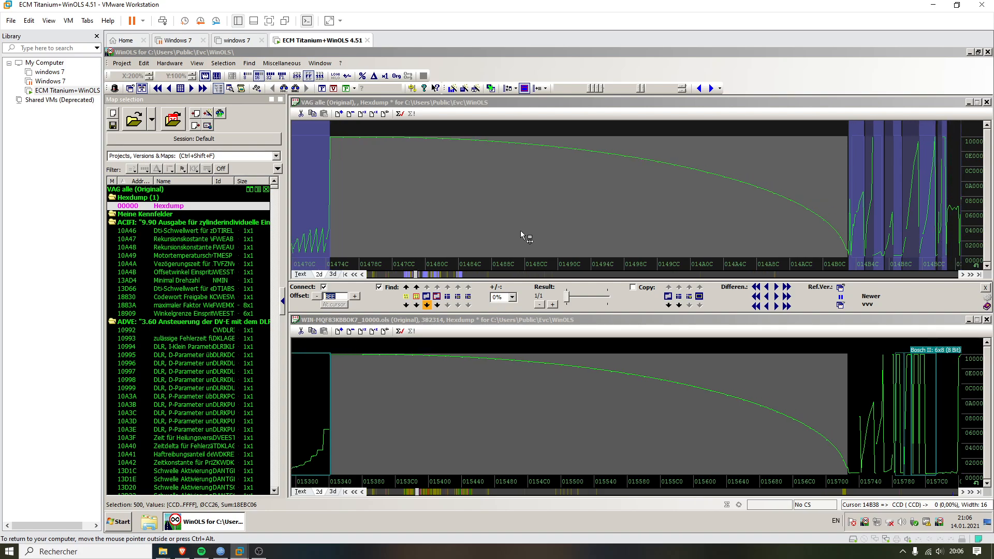
scroll(526, 237, "down", 7)
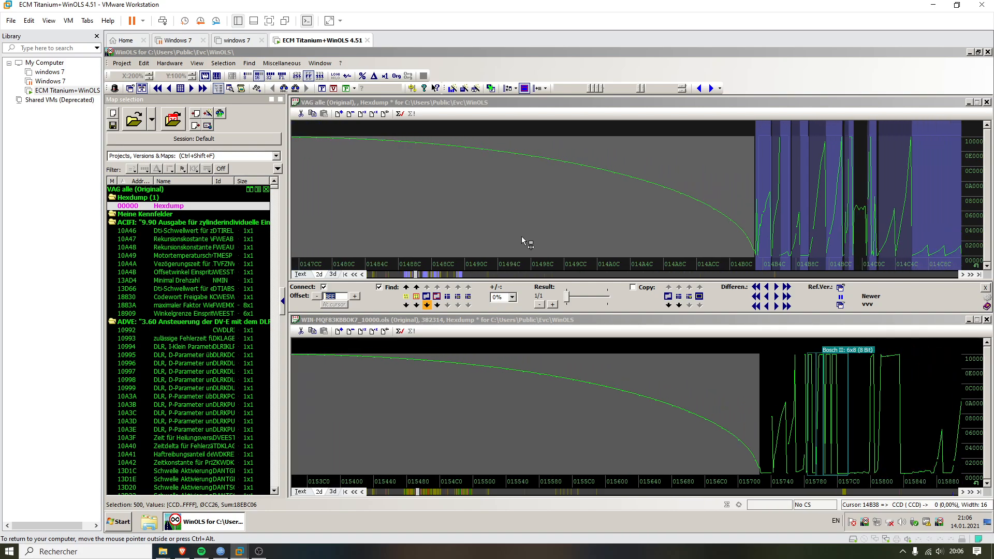
scroll(525, 239, "down", 6)
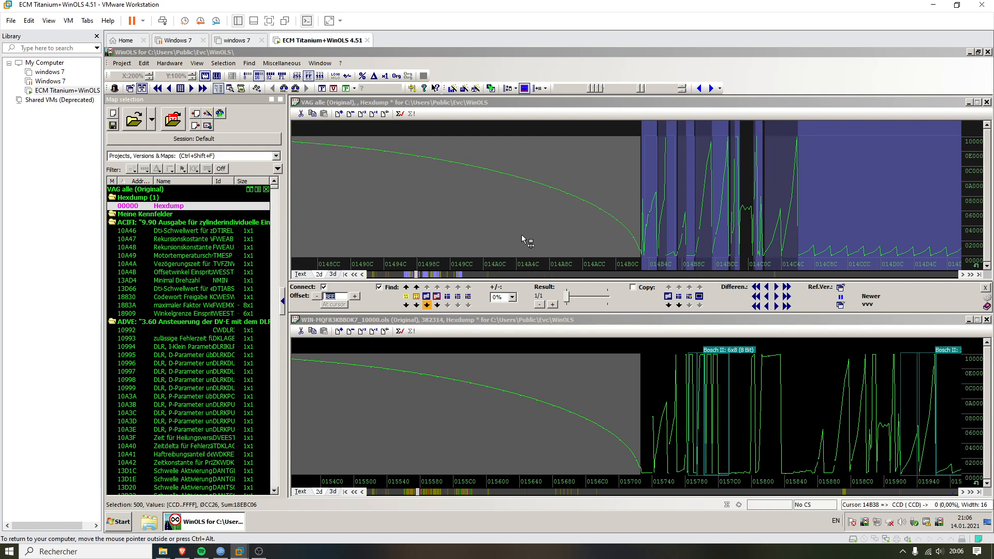
Step: Examine the data after the falling curve in both connected 2d views as far as the large 16x16 map
scroll(523, 241, "down", 1)
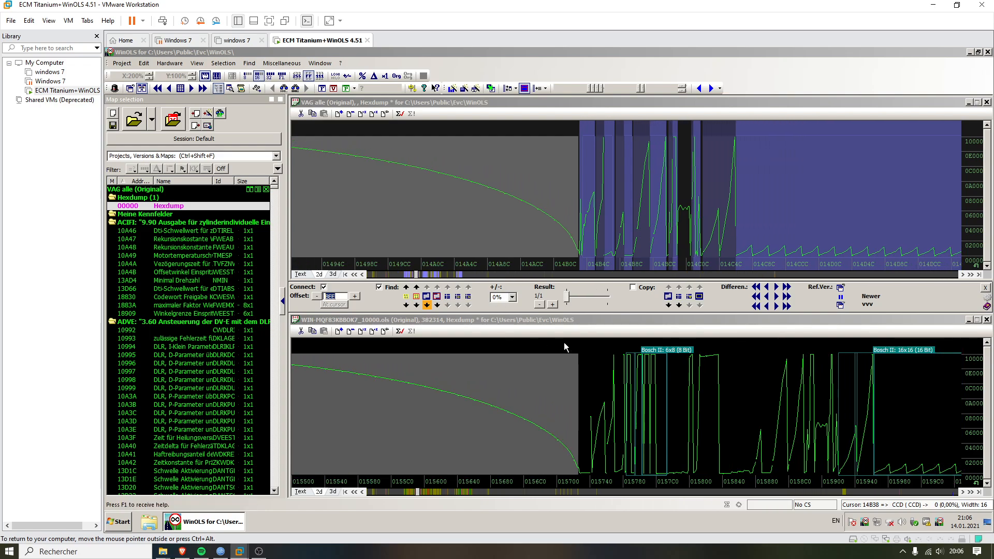
scroll(564, 182, "down", 4)
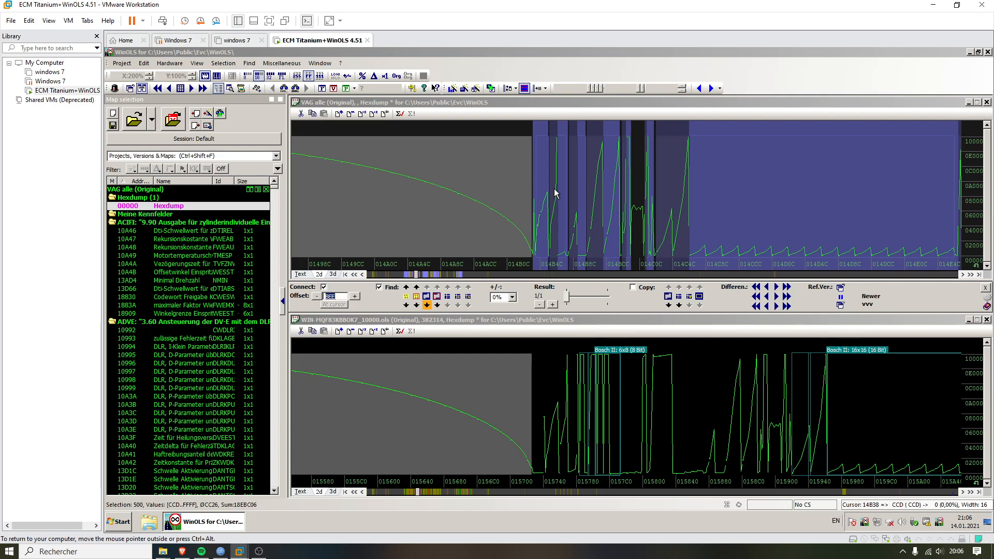
scroll(813, 446, "down", 8)
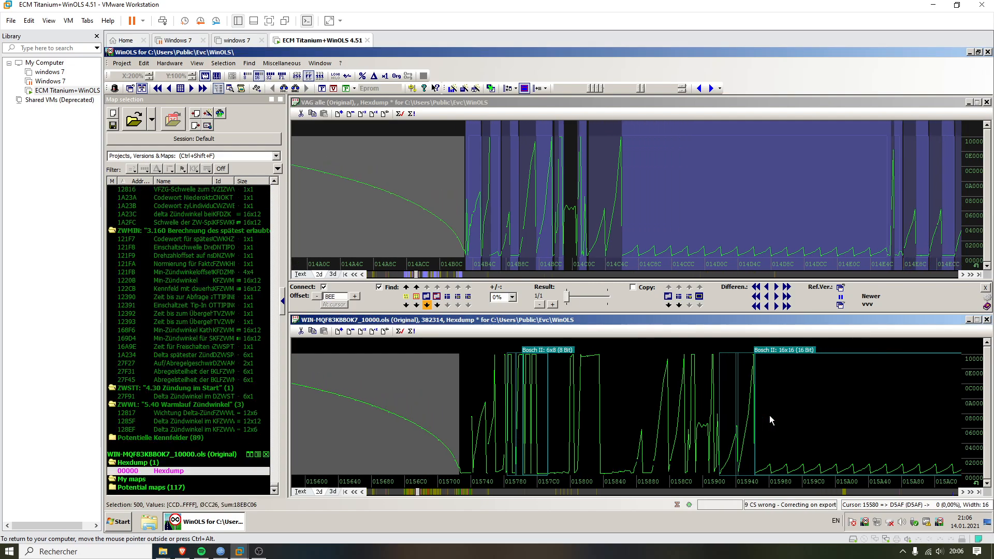
scroll(732, 411, "down", 5)
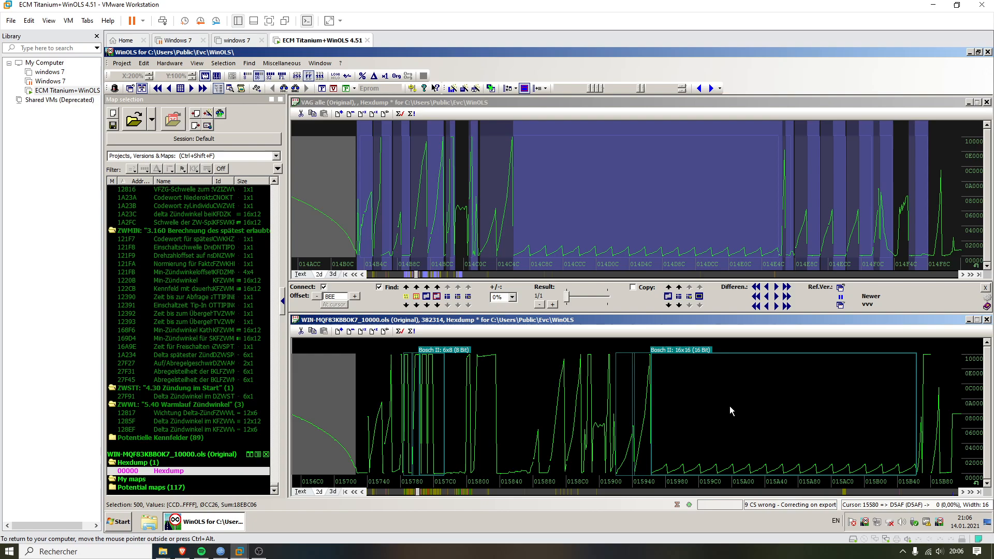
scroll(610, 431, "down", 1)
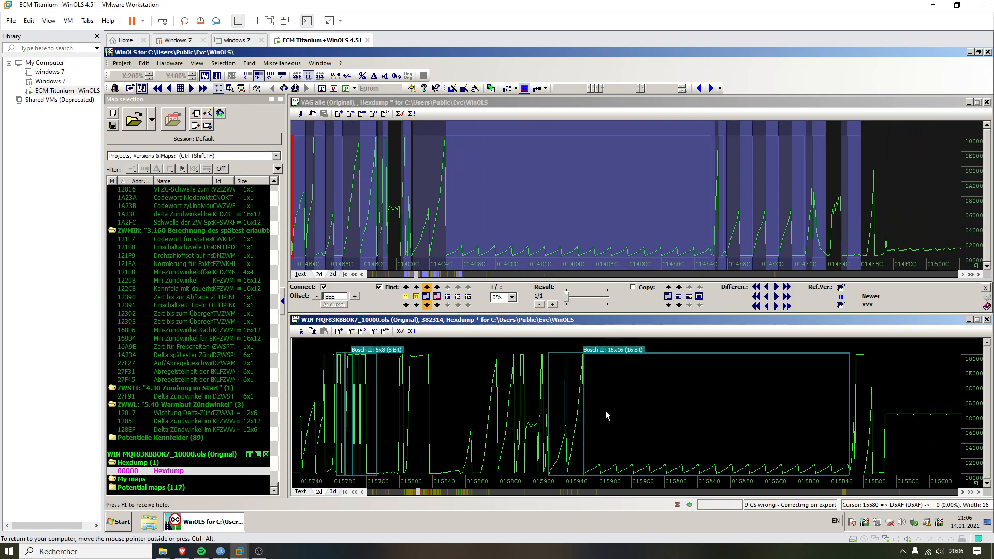
Step: Compare the 16x16 map at 14C6A in VAG alle with the potential Bosch II: 16x16 (16 Bit) map in the connected project
left_click(552, 229)
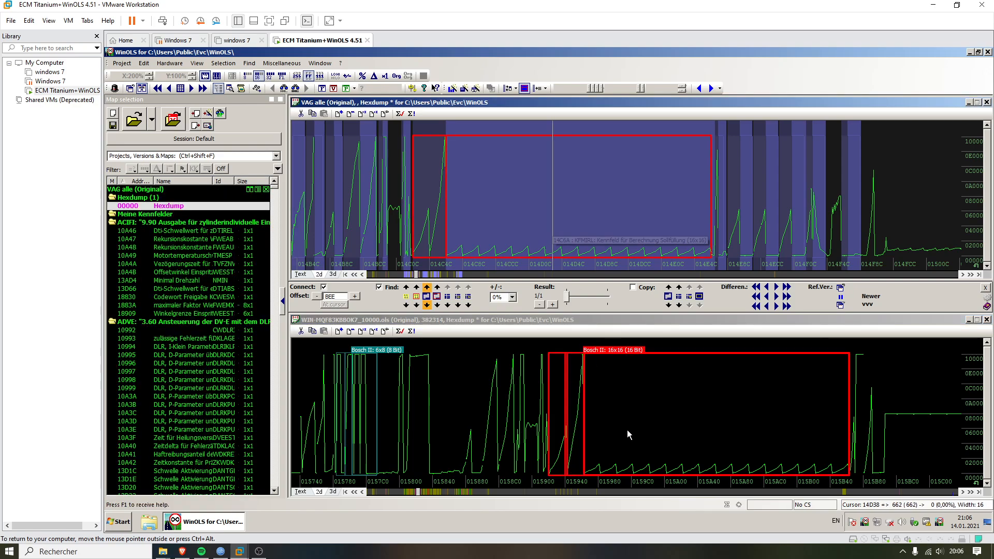
left_click(628, 414)
scroll(498, 407, "down", 2)
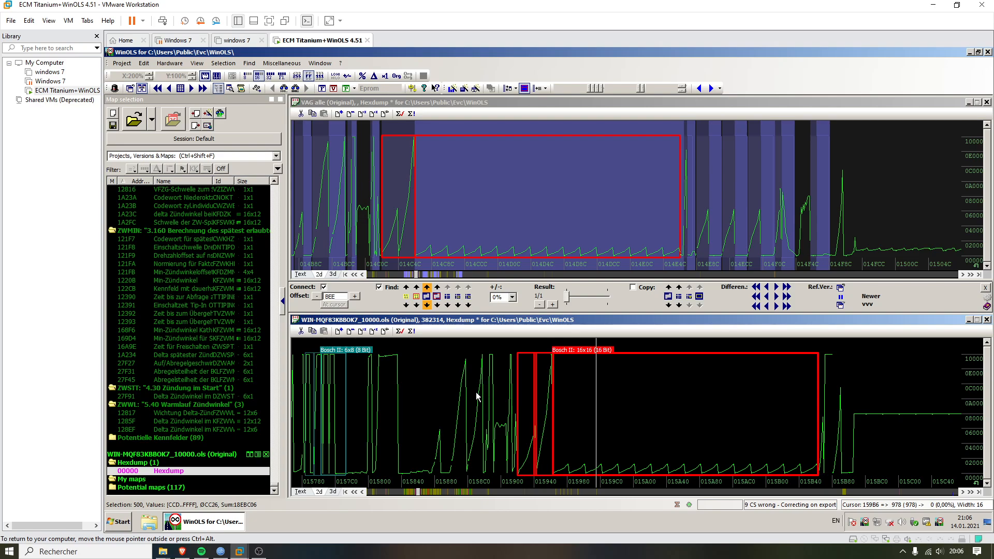
scroll(477, 398, "up", 2)
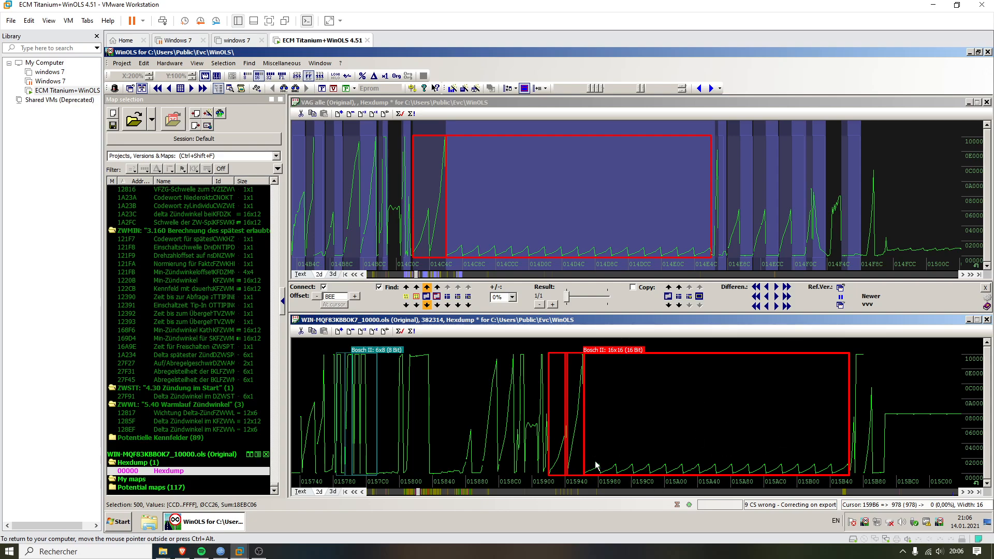
left_click(516, 216)
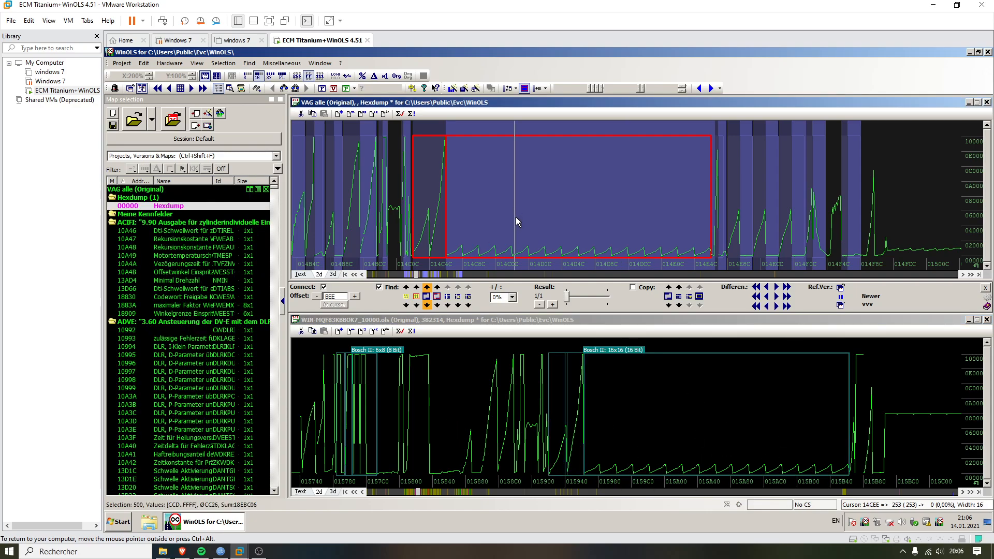
mouse_move(493, 206)
left_click(536, 420)
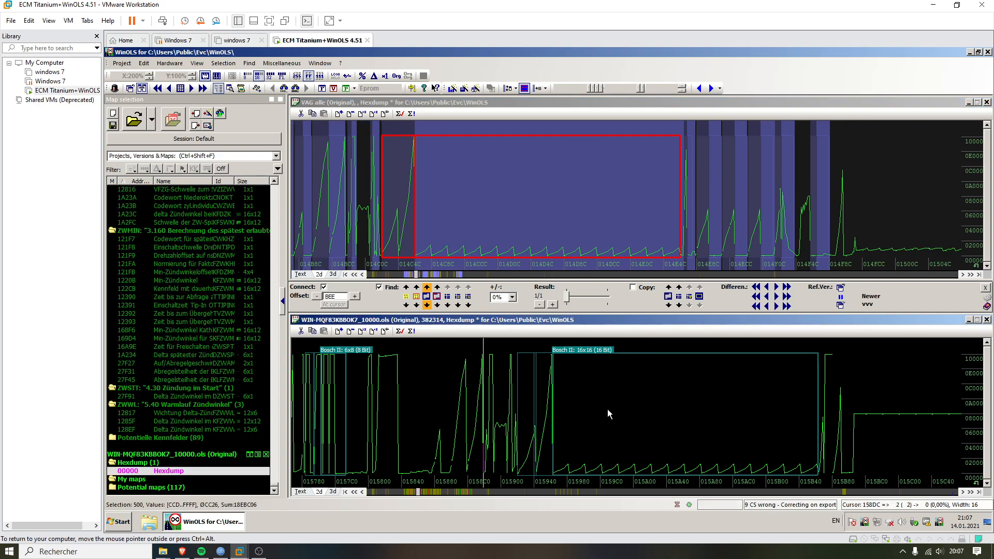
left_click(501, 238)
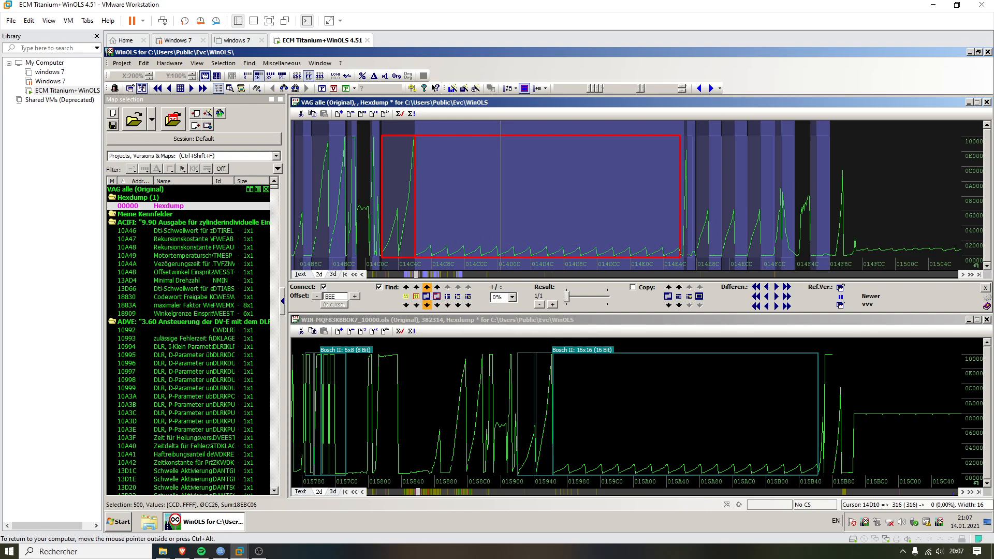
Step: Filter the map list for kfmirl and show the KFMIRL map in the VAG alle hexdump
key("ctrl+shift+f")
type("kfmi")
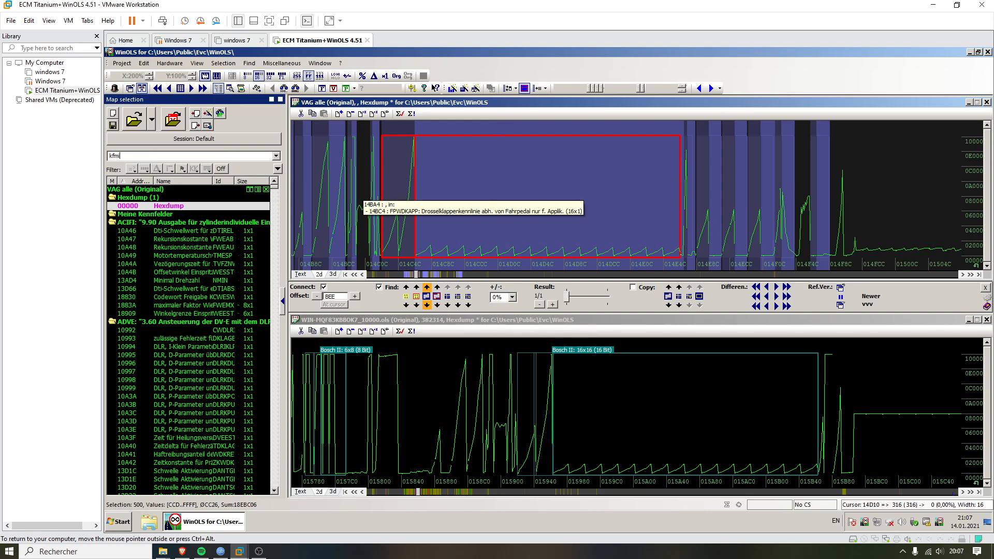
type("rl")
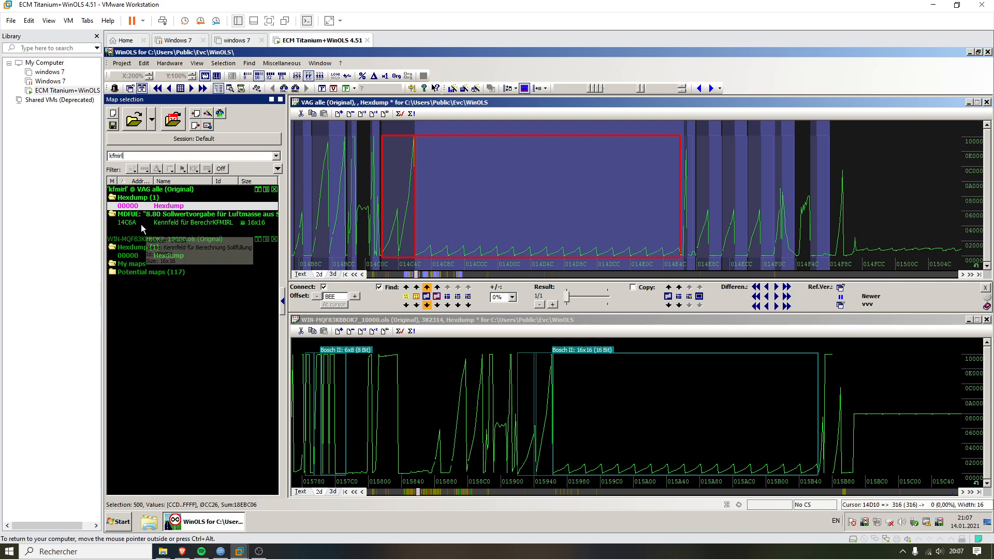
right_click(143, 229)
left_click(171, 251)
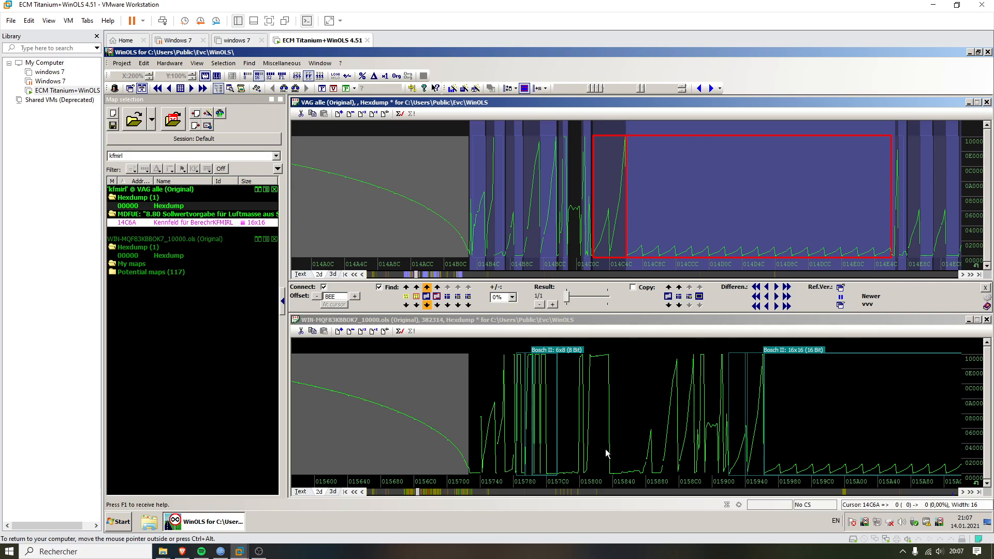
Step: Select the whole KFMIRL map including its axes in VAG alle and search for its match in the connected project
left_click(559, 420)
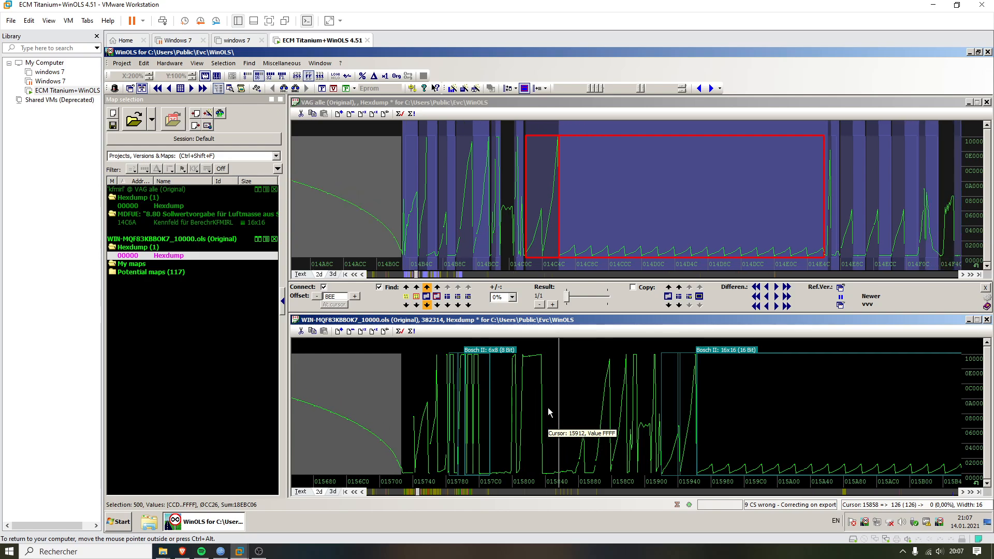
left_click(502, 193)
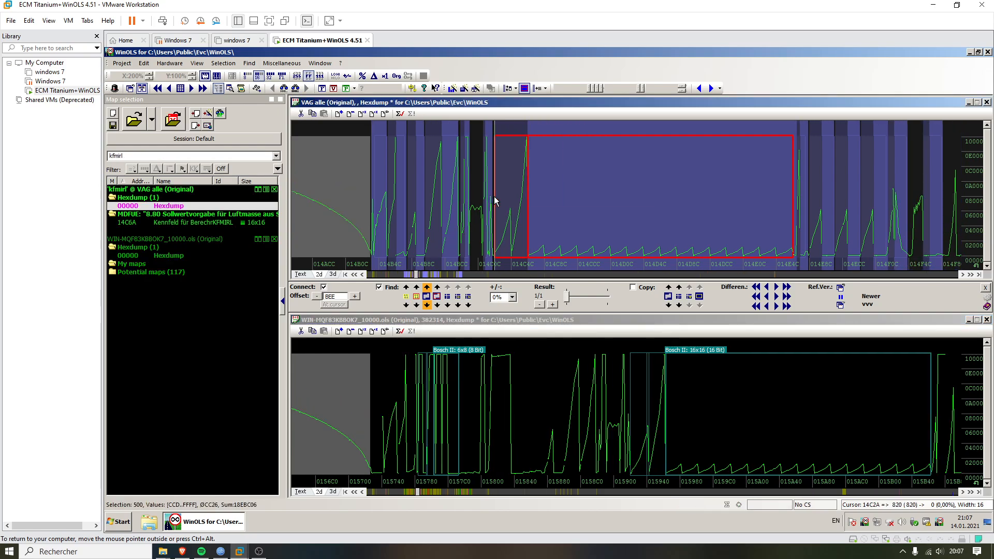
left_click_drag(494, 197, 798, 210)
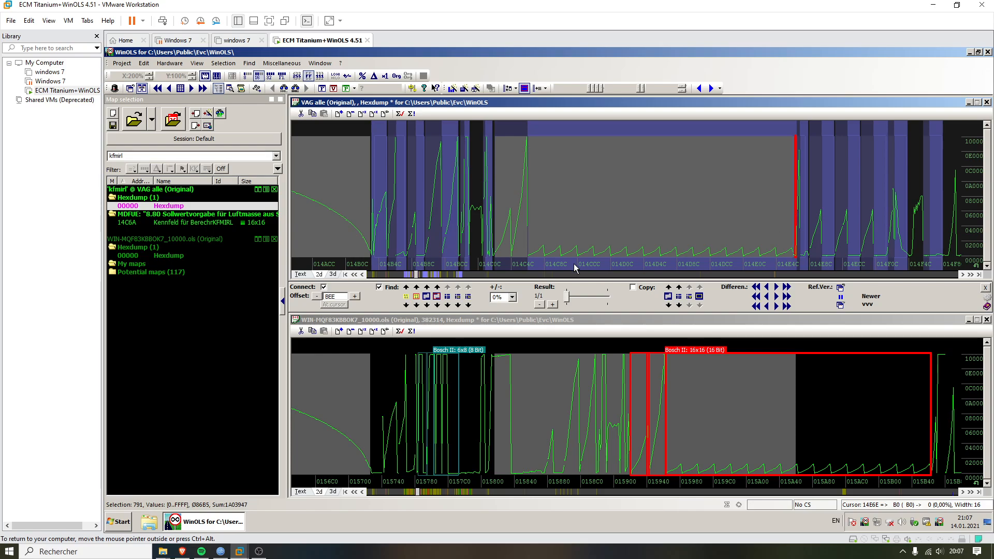
left_click(447, 305)
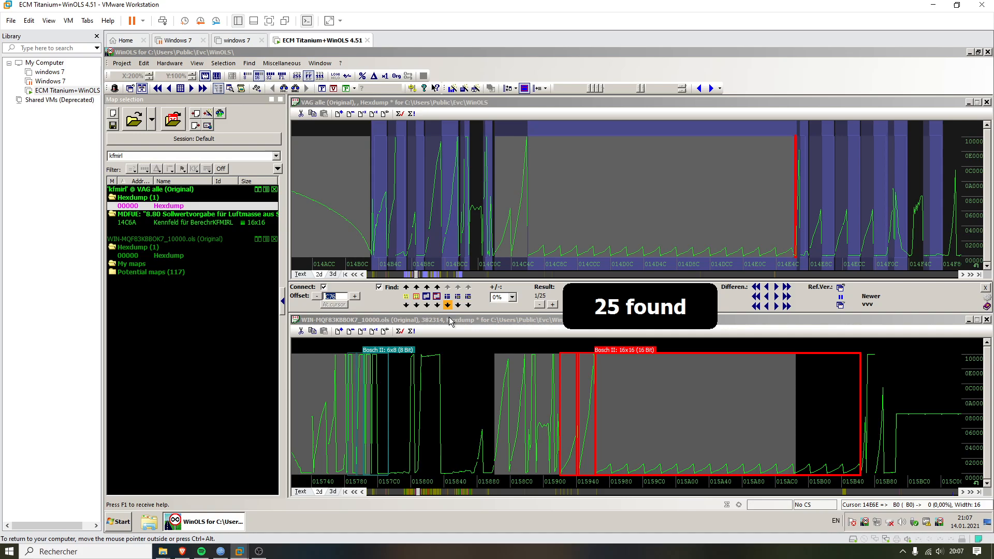
Step: Compare the data following the KFMIRL map in both connected 2d views
left_click(509, 423)
left_click(699, 200)
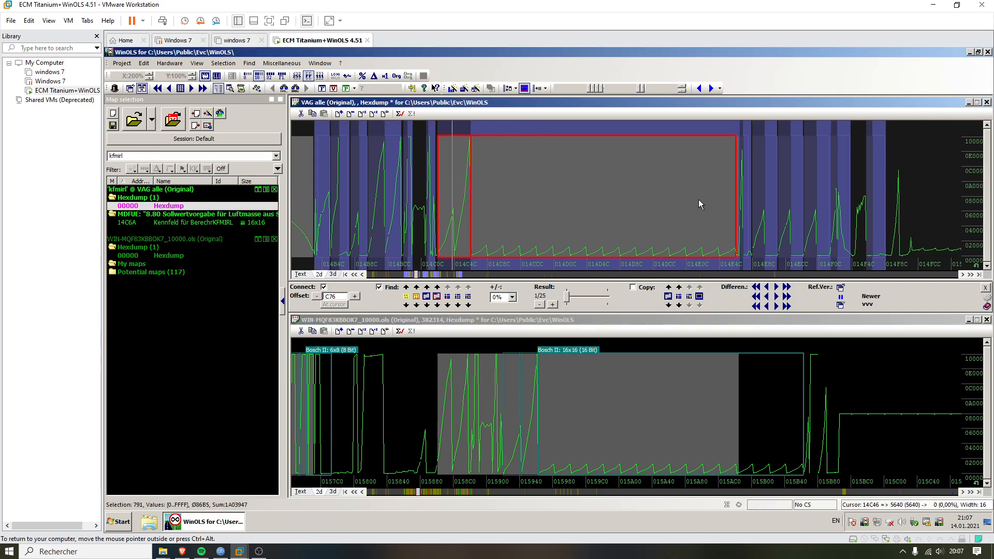
scroll(696, 192, "down", 10)
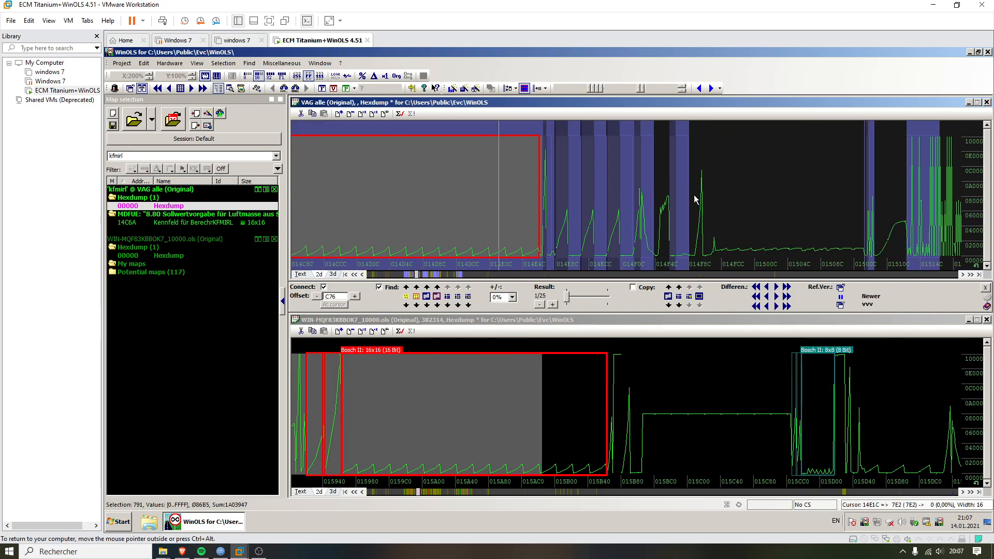
scroll(694, 195, "down", 10)
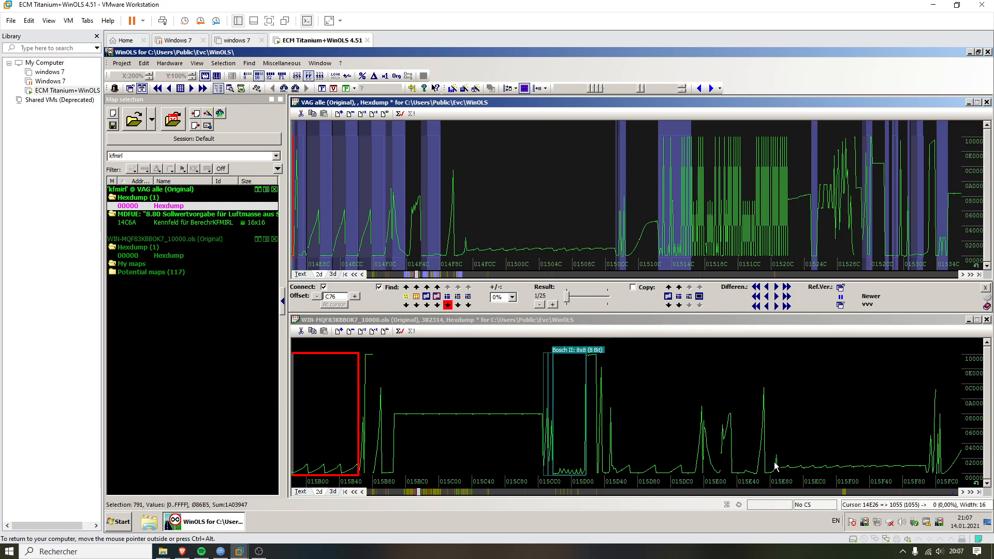
Step: Select the long, nearly flat curve ending at 150DE in VAG alle and search for it in the connected project
left_click_drag(456, 229, 617, 234)
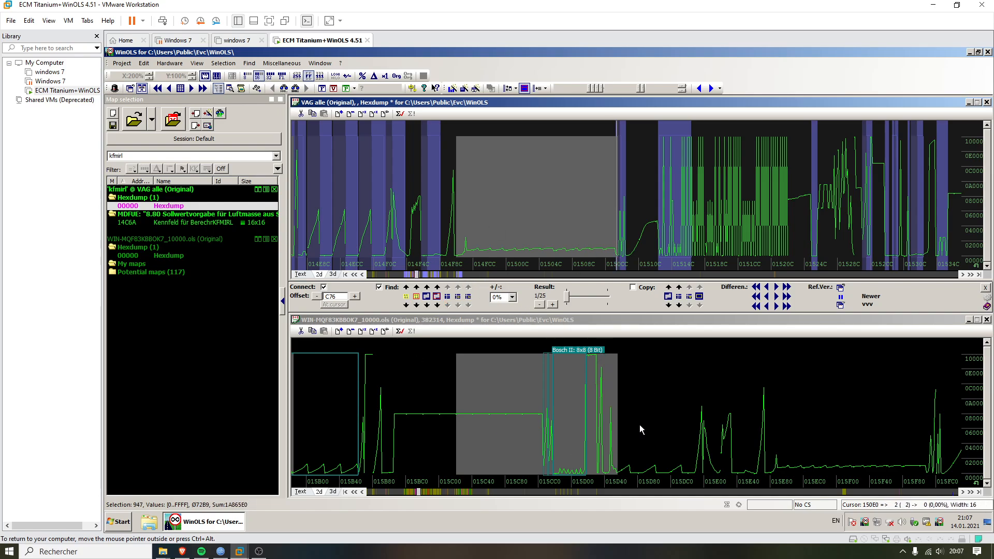
left_click(465, 233)
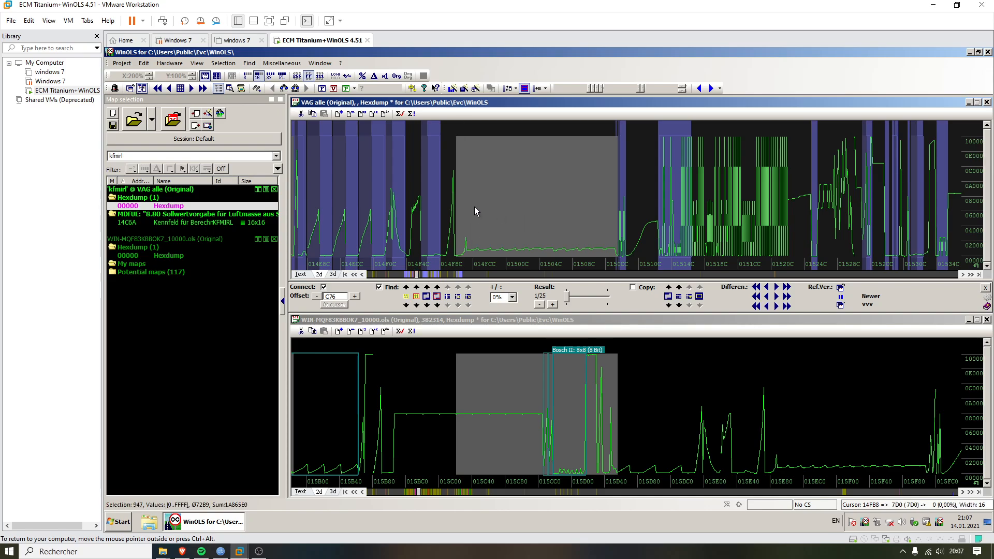
left_click(475, 207)
left_click(461, 222)
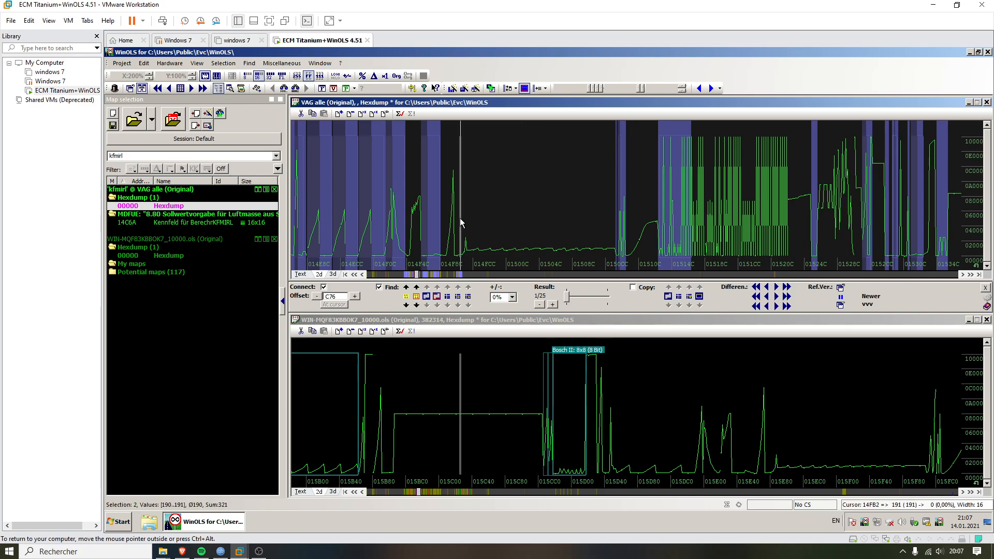
left_click_drag(455, 216, 616, 220)
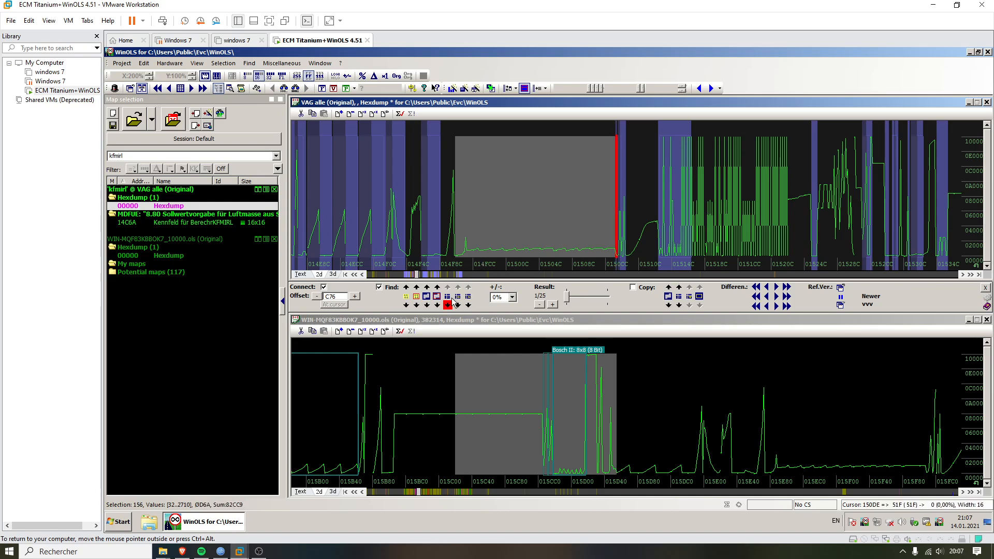
left_click(448, 305)
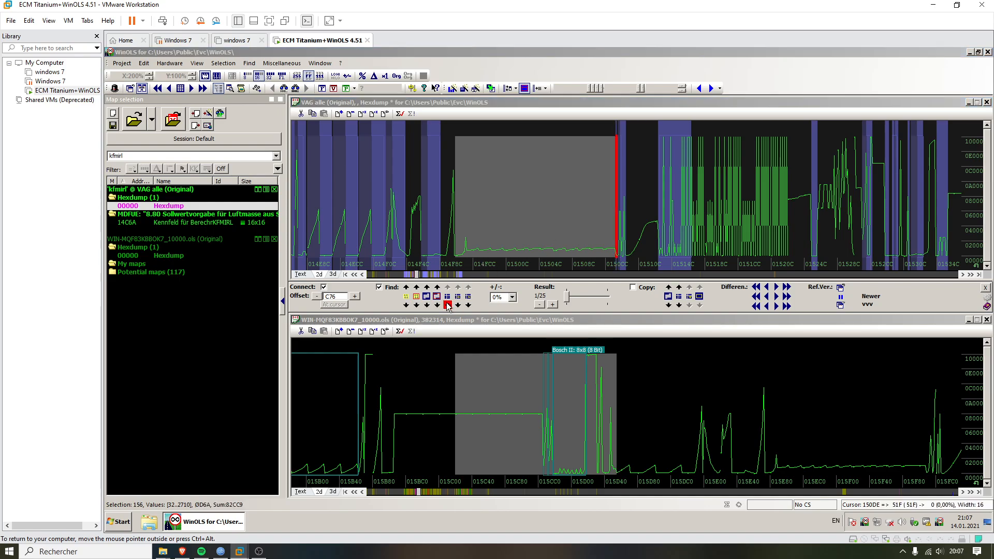
Step: Examine the data beyond the searched curve in both views up to the KFPED map at 1590E in VAG alle
left_click(650, 186)
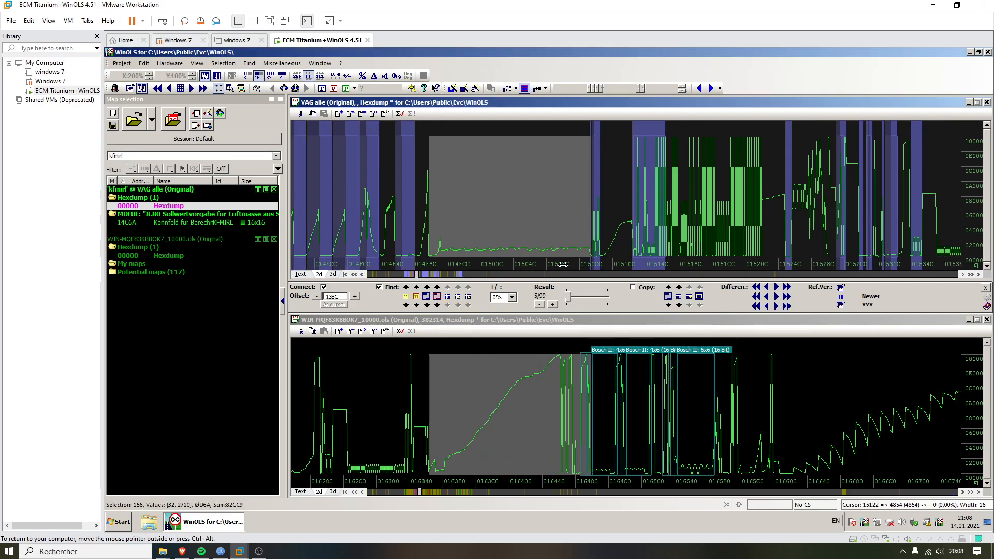
scroll(564, 259, "down", 7)
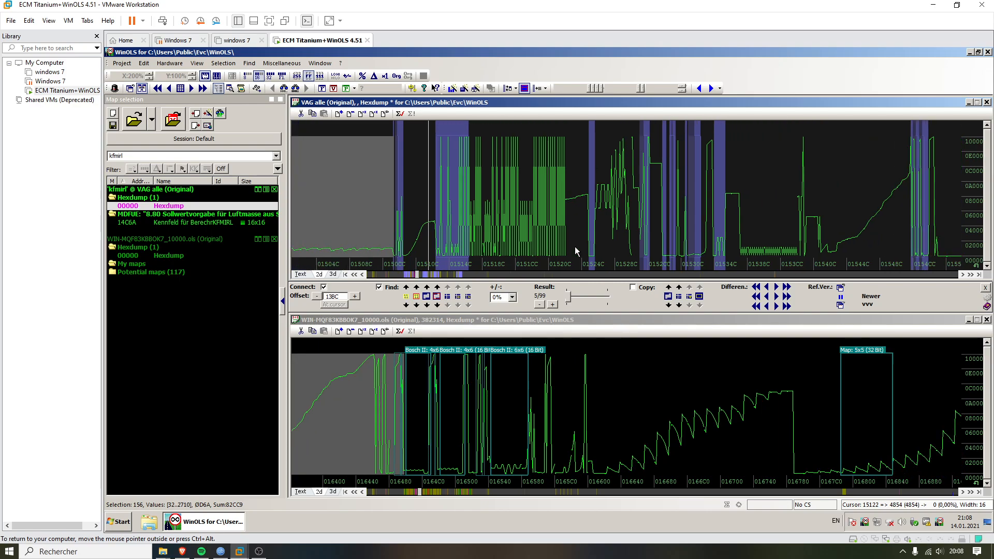
scroll(577, 251, "down", 8)
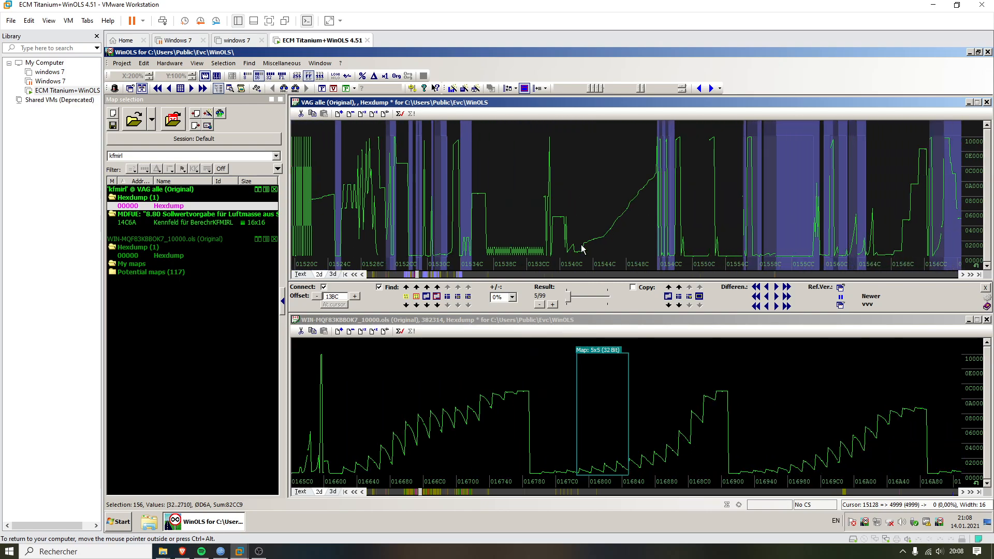
scroll(582, 249, "down", 8)
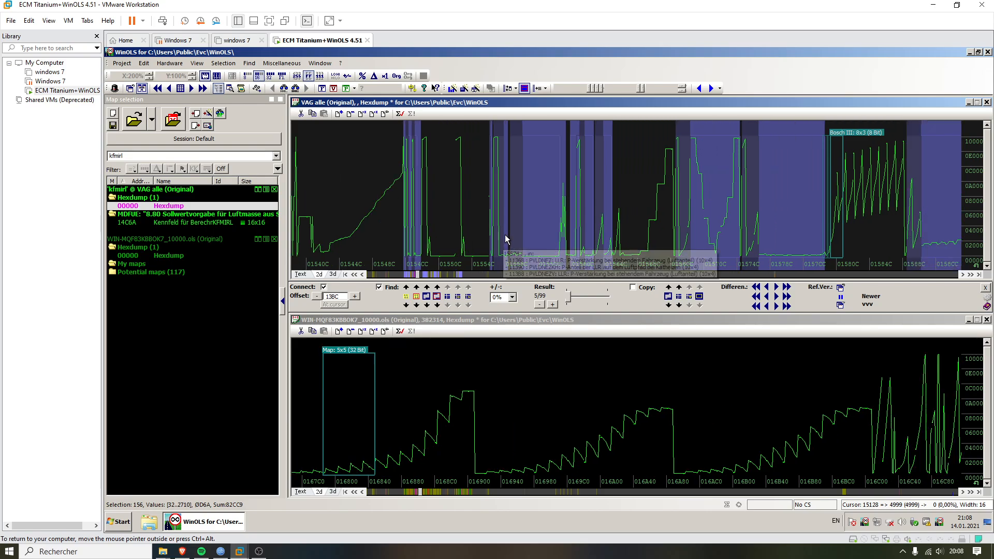
scroll(502, 236, "down", 2)
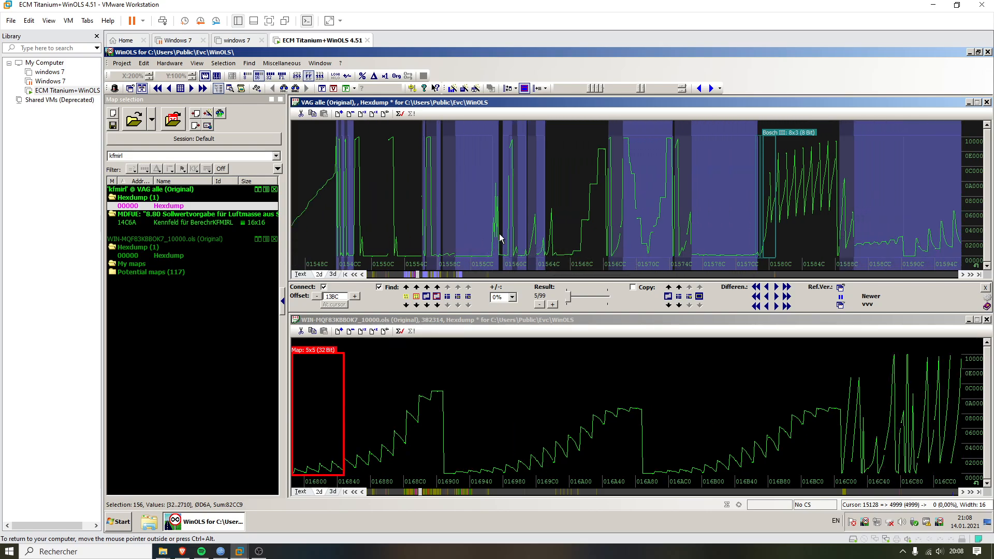
scroll(499, 234, "down", 7)
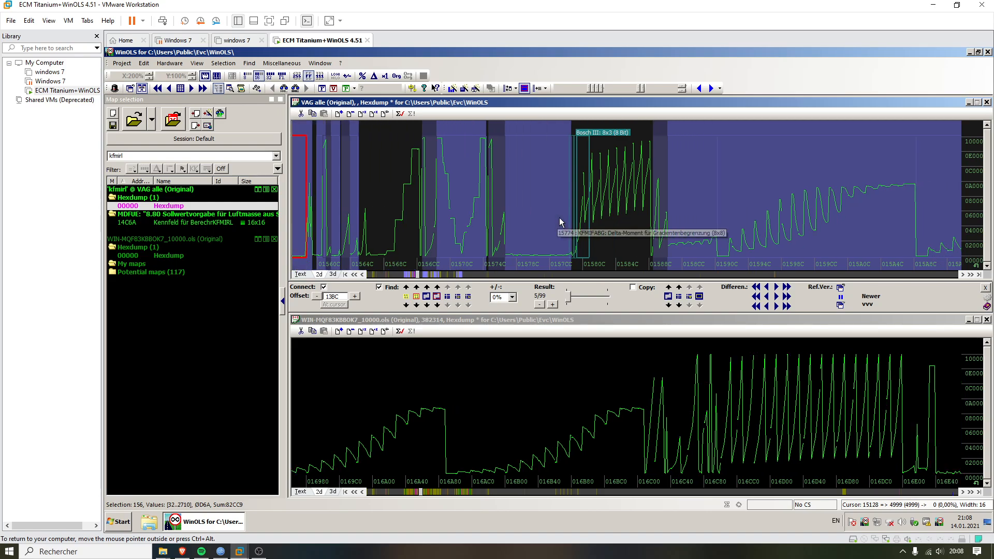
scroll(590, 216, "down", 4)
left_click(642, 164)
scroll(646, 218, "down", 1)
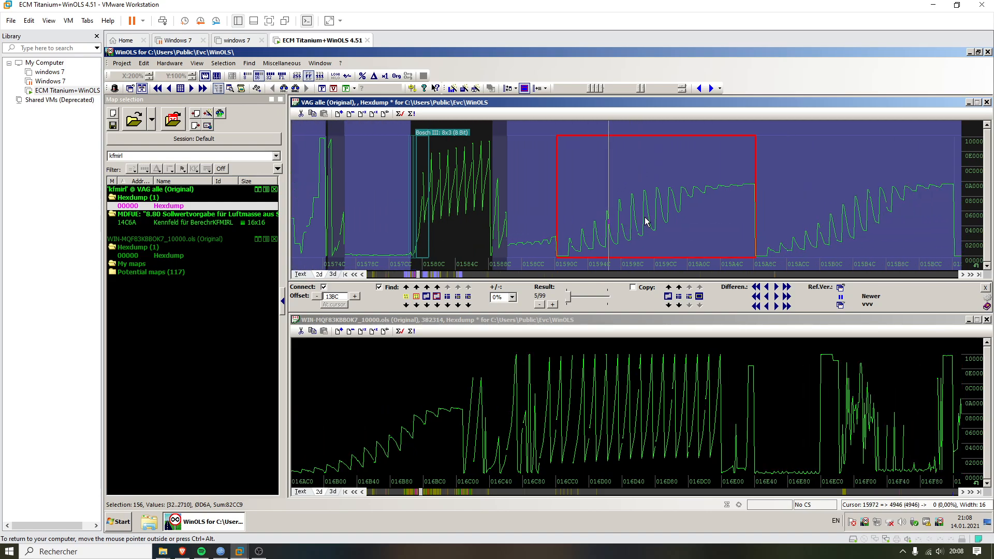
scroll(642, 220, "down", 2)
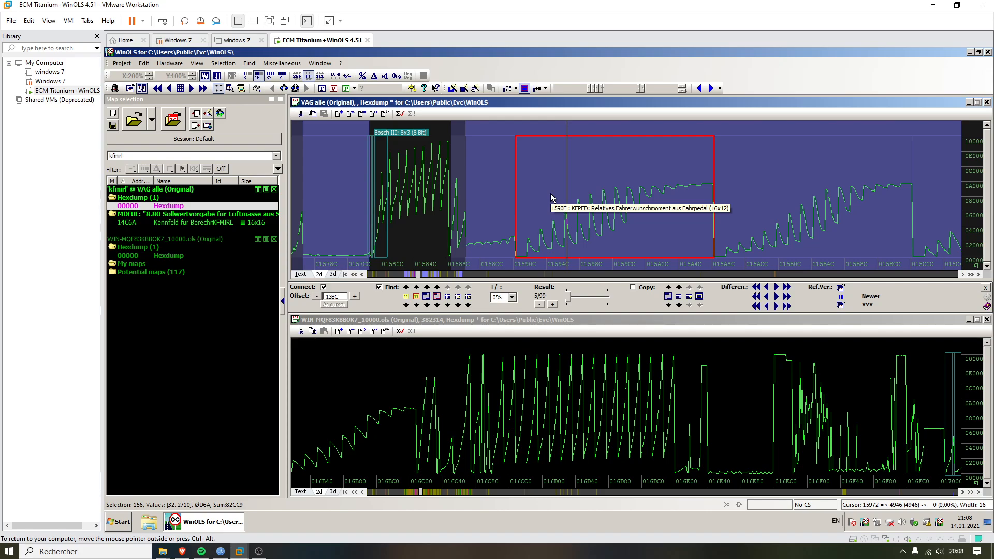
scroll(552, 198, "down", 1)
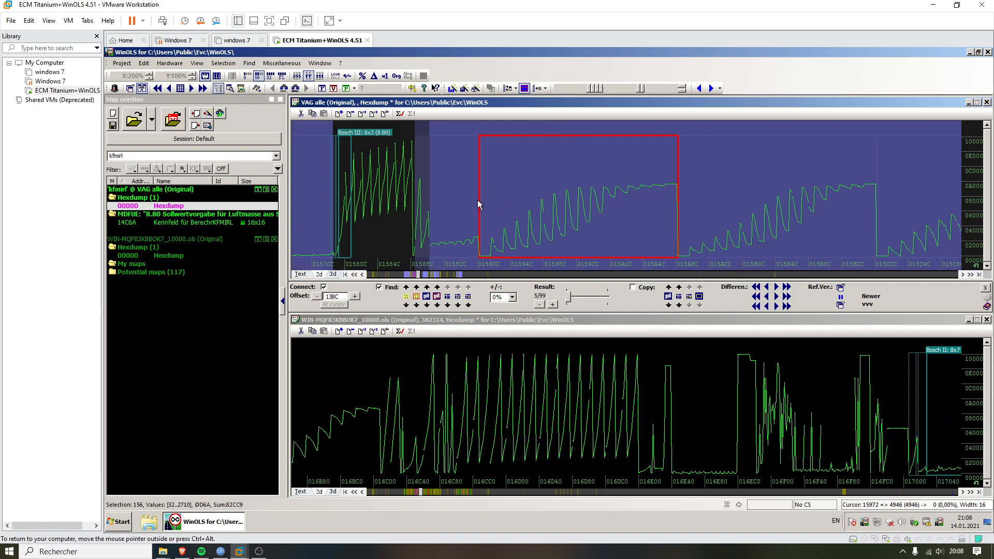
Step: Select the whole KFPED map at 1590E in VAG alle and set the search tolerance to 5%
left_click_drag(479, 203, 676, 201)
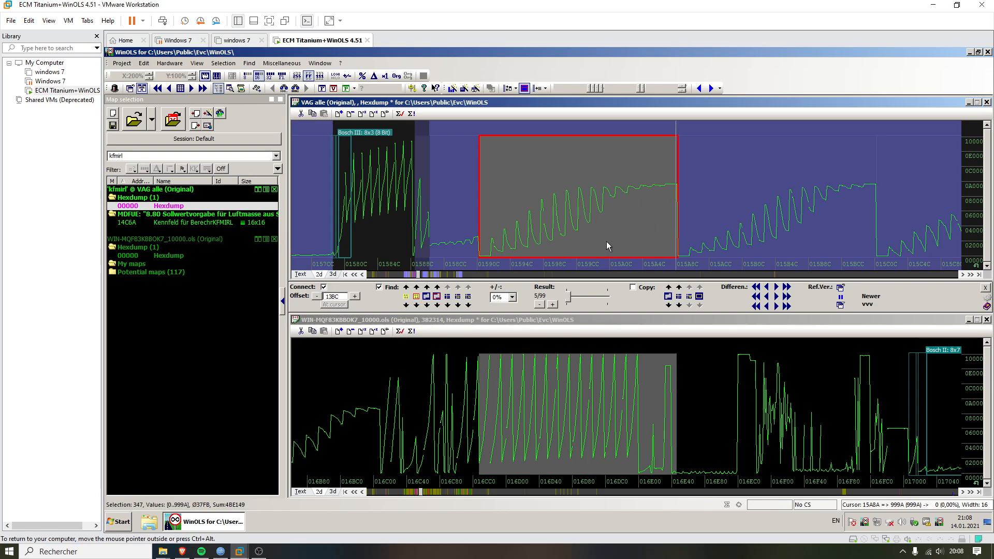
left_click(512, 297)
left_click(507, 314)
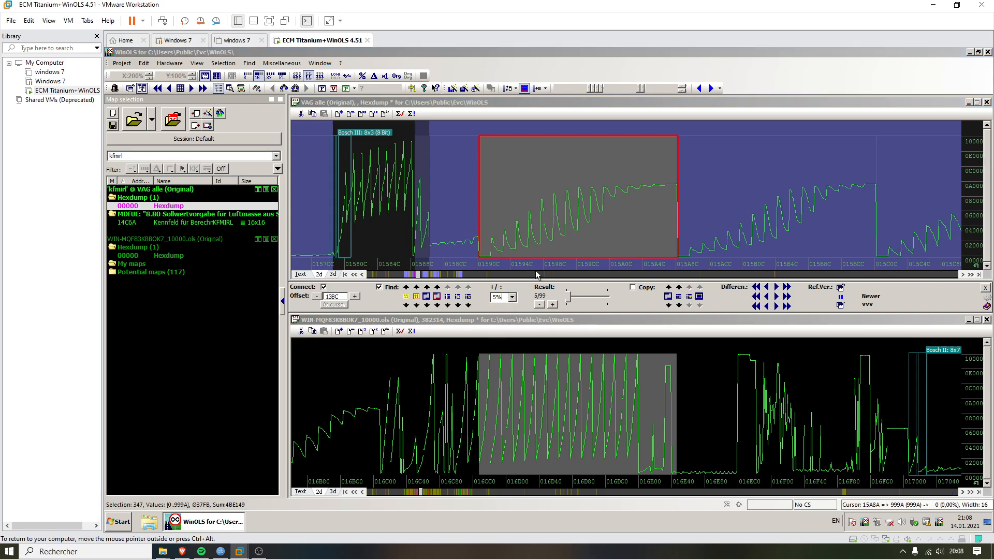
Step: Examine the KFPEDL and KFPEDR maps and the data beyond them up to the sawtooth map at 15E42 in VAG alle
scroll(565, 214, "down", 2)
left_click(667, 190)
scroll(654, 231, "down", 1)
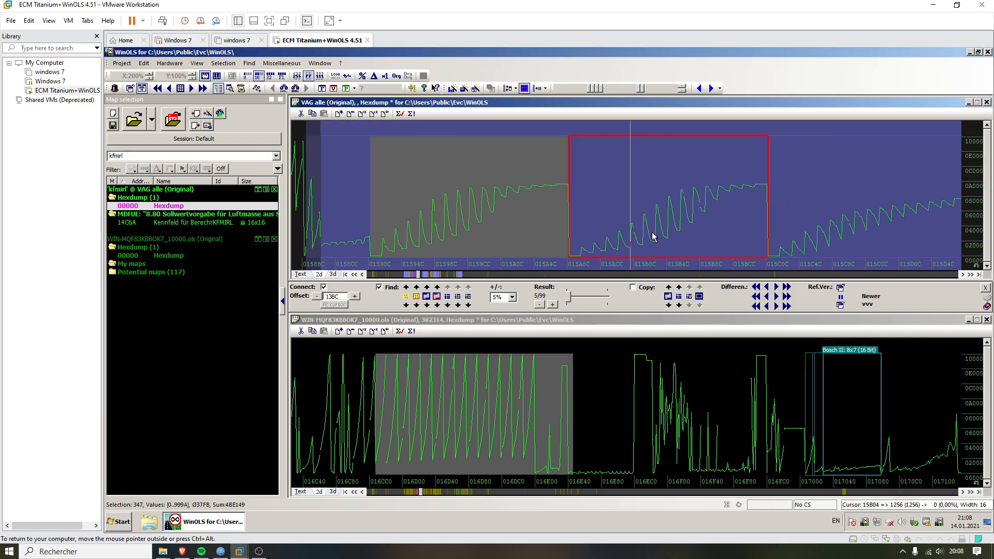
scroll(654, 233, "down", 3)
scroll(668, 196, "down", 3)
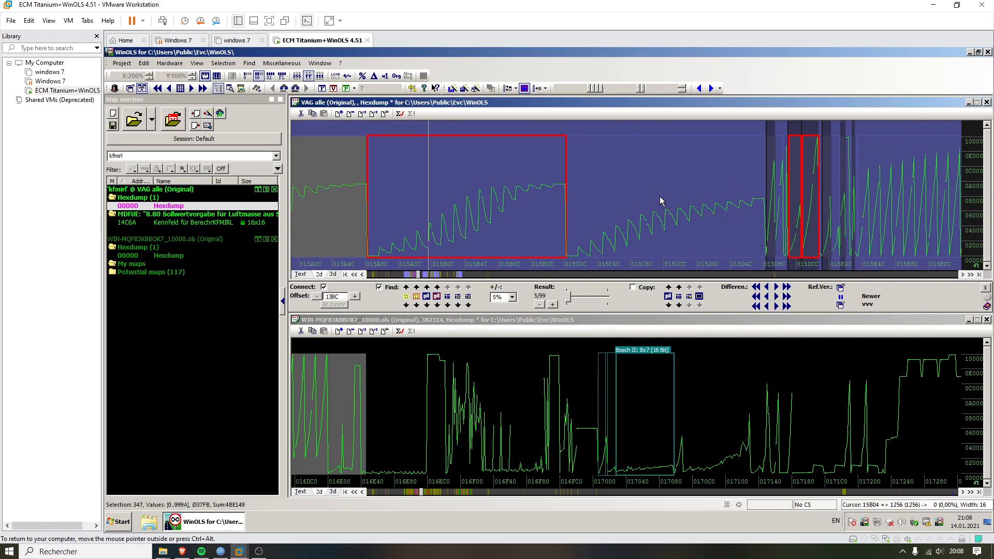
left_click(660, 197)
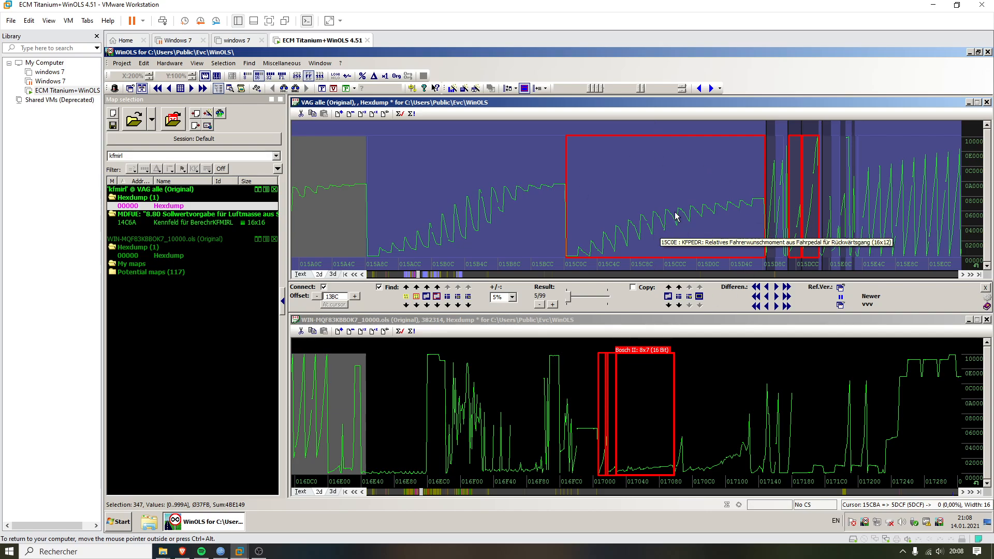
scroll(676, 217, "down", 5)
left_click(695, 237)
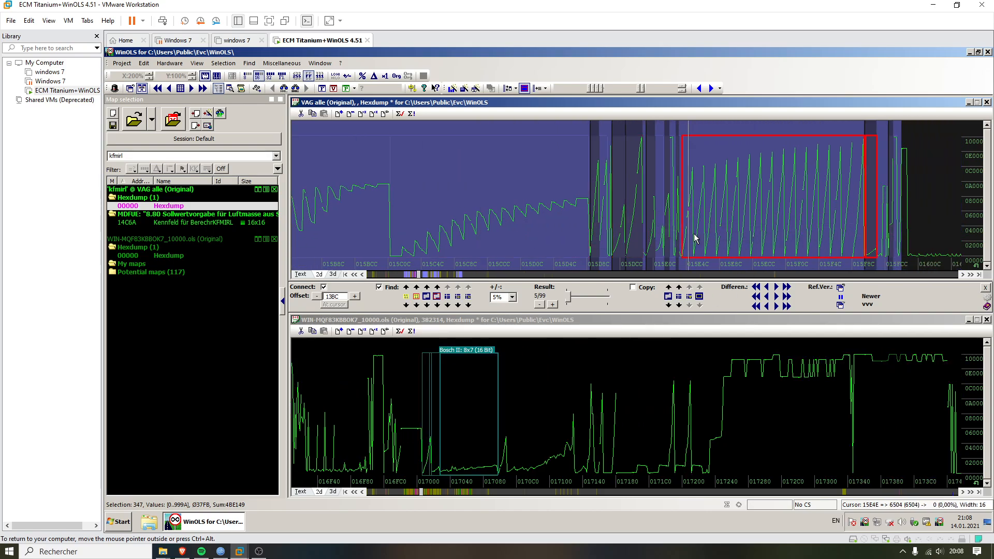
scroll(673, 228, "down", 5)
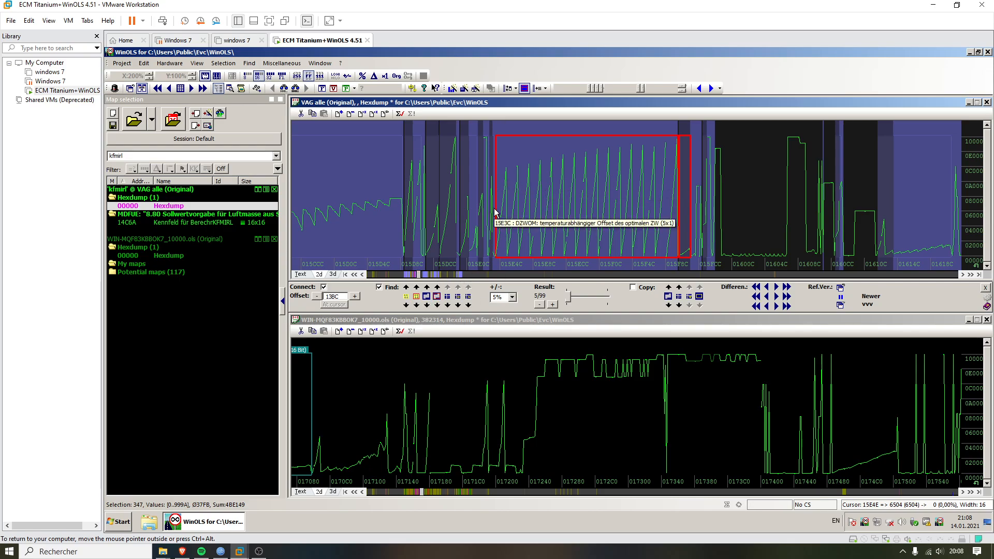
Step: Select the data of the sawtooth map at 15E42 in VAG alle and search for its match in the connected project
left_click_drag(496, 208, 679, 207)
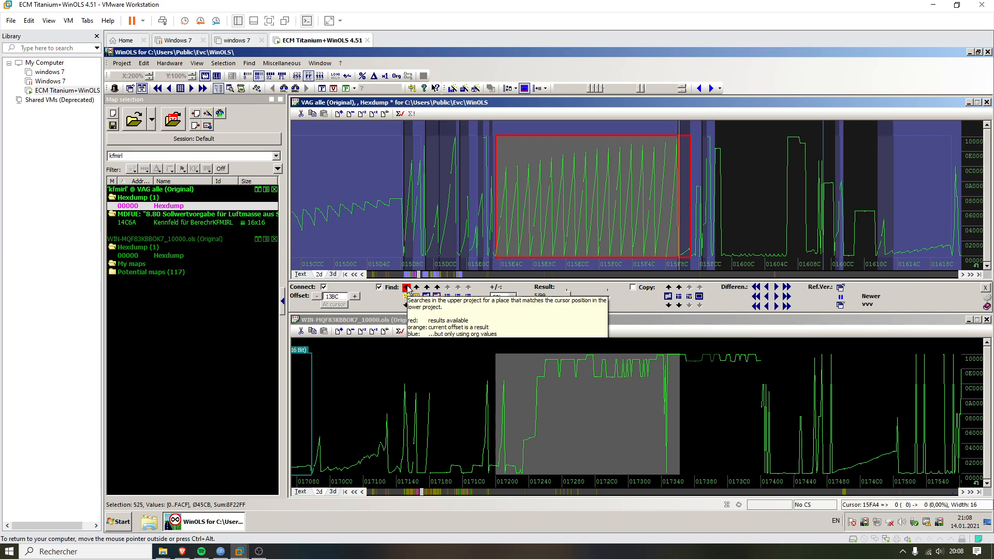
scroll(576, 207, "down", 3)
scroll(433, 222, "up", 1)
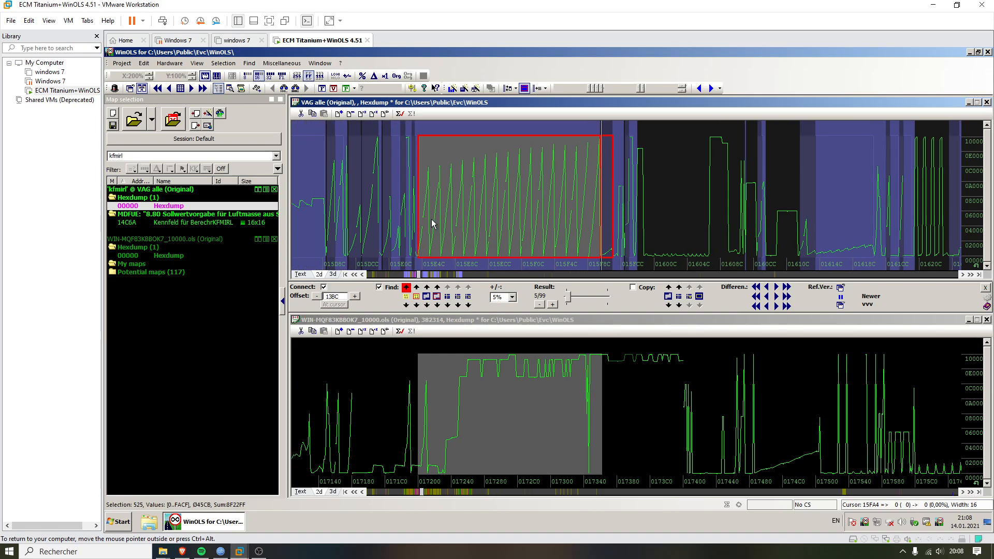
left_click(406, 288)
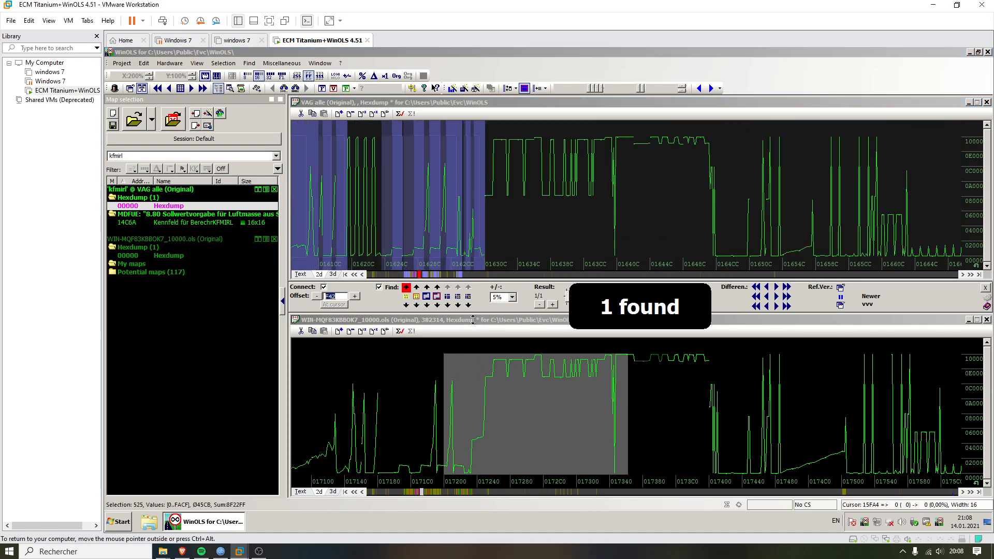
scroll(549, 233, "down", 2)
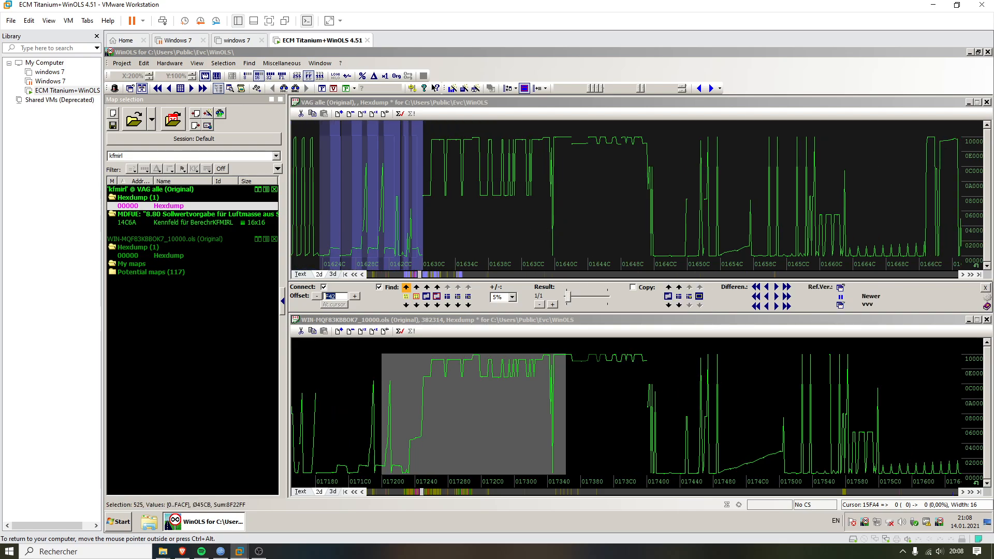
Step: Filter the map list by kfmiop and show the map from the MDBAS group in the VAG alle hexdump
left_click(116, 156)
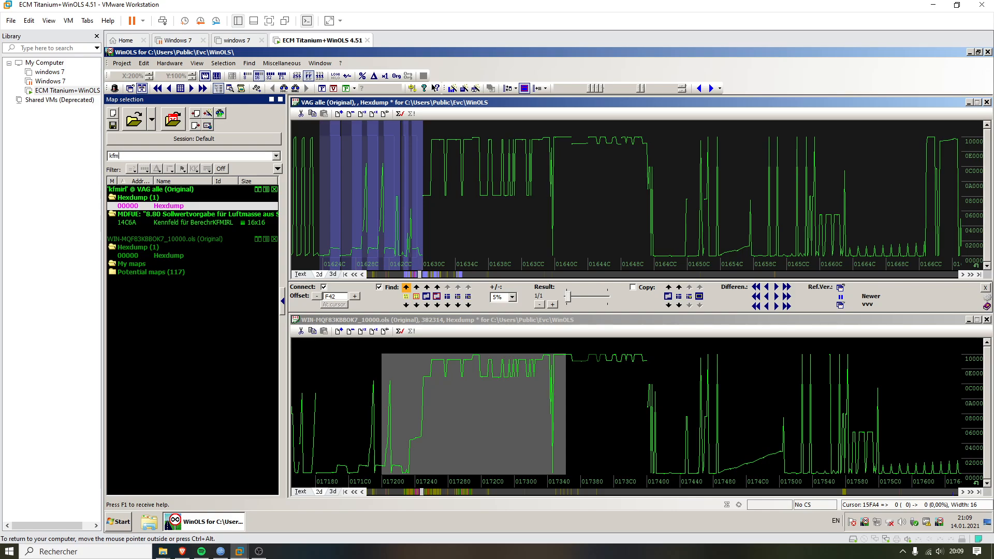
type("kfmiop")
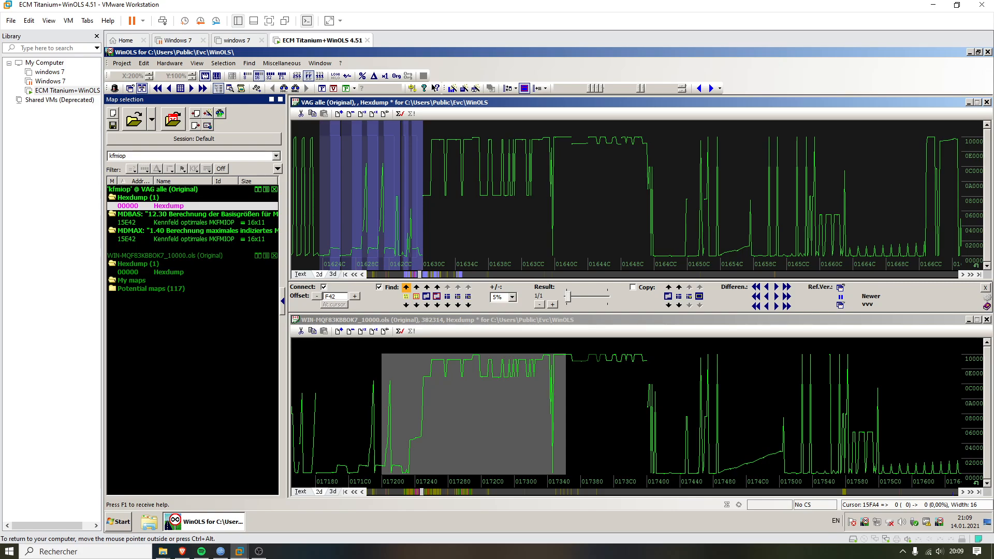
right_click(129, 226)
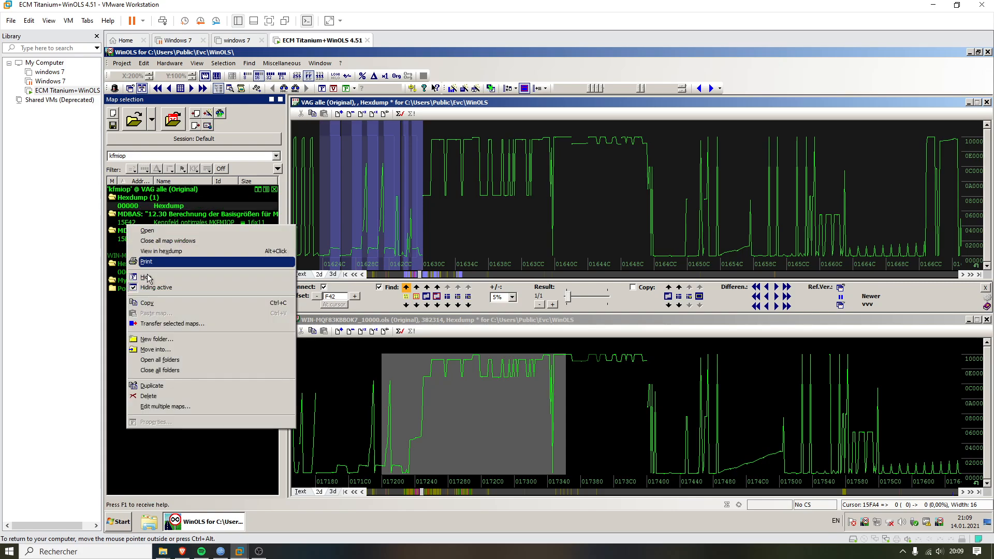
left_click(162, 253)
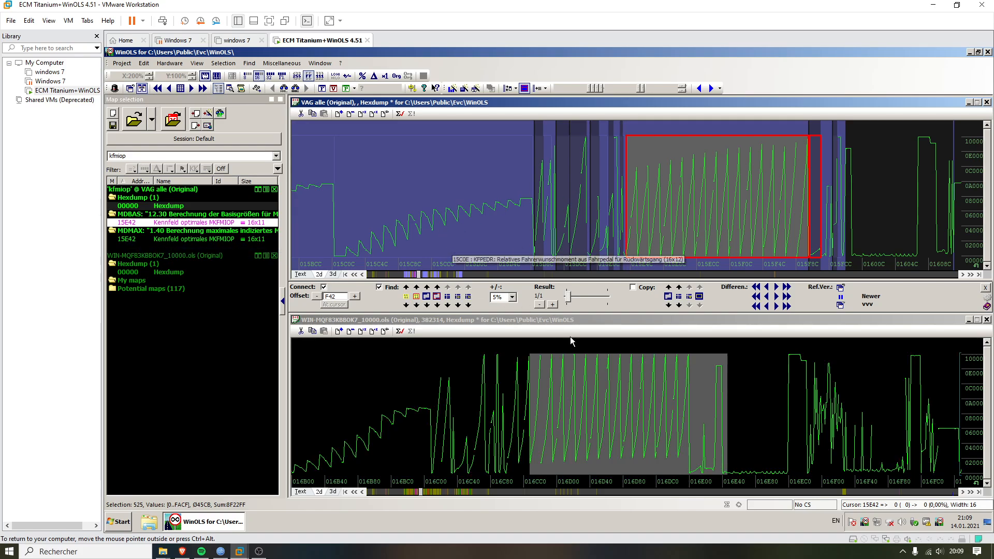
Step: Examine the connected project's sawtooth block opposite KFMIOP and the data beyond it up to the 14x10 potential map near 028940
scroll(656, 209, "down", 1)
scroll(654, 207, "down", 1)
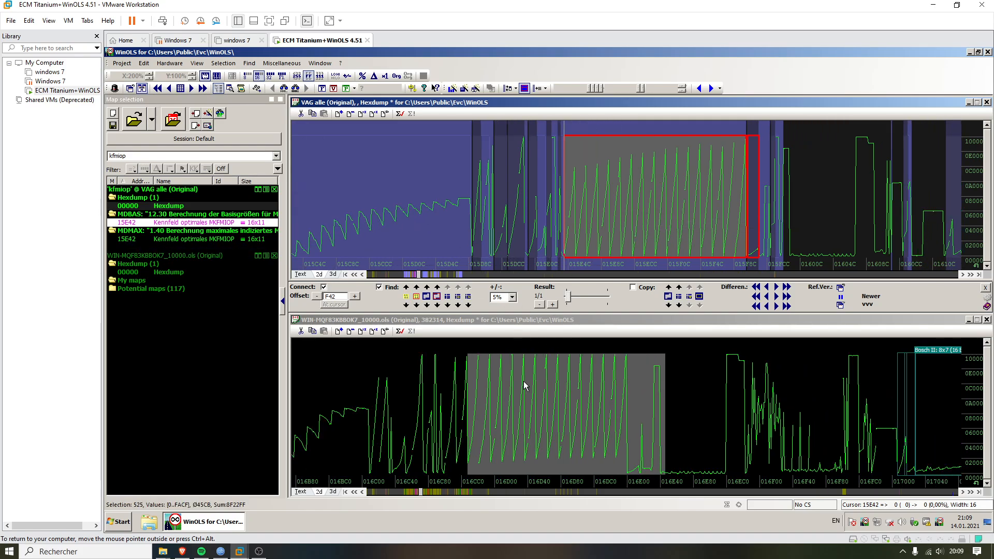
left_click(549, 410)
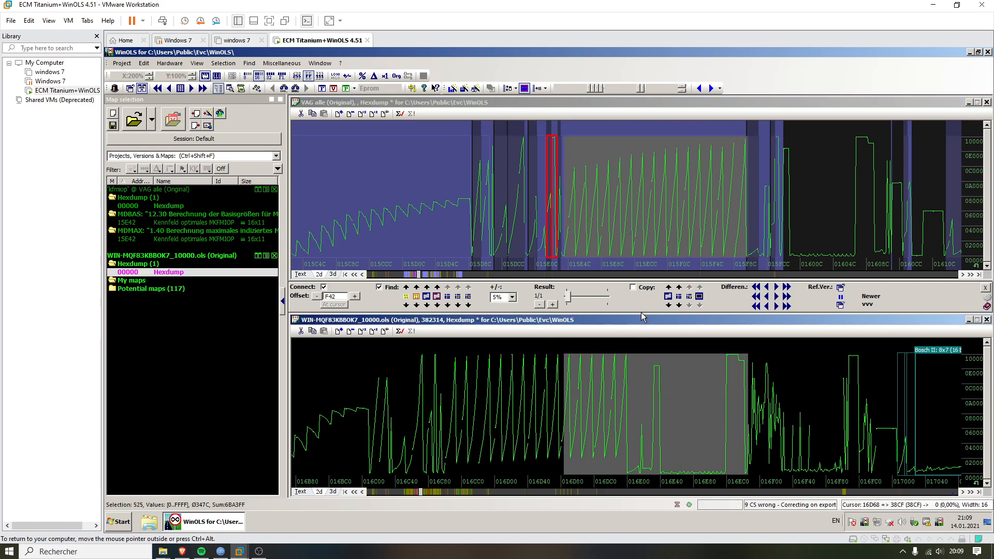
scroll(551, 419, "up", 2)
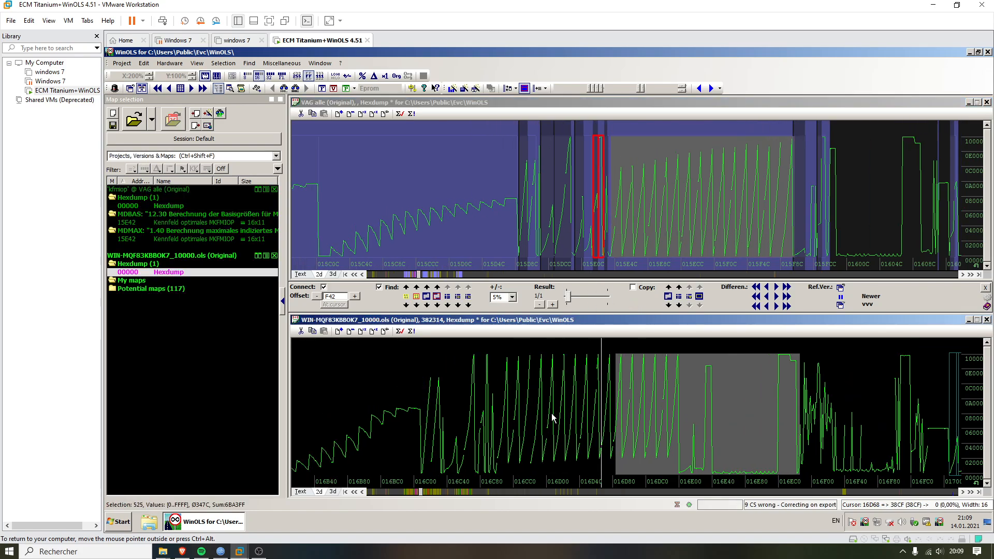
scroll(569, 404, "down", 6)
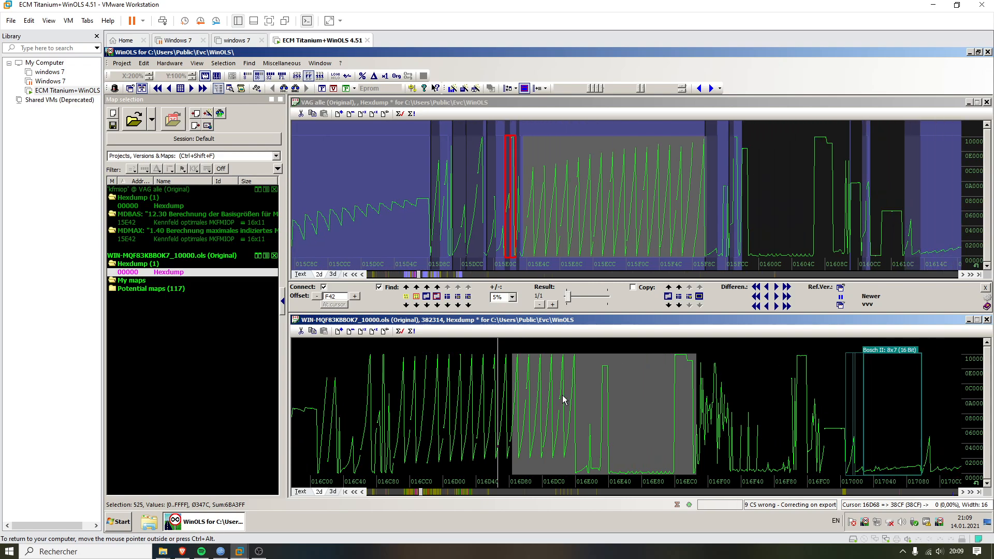
scroll(496, 410, "down", 3)
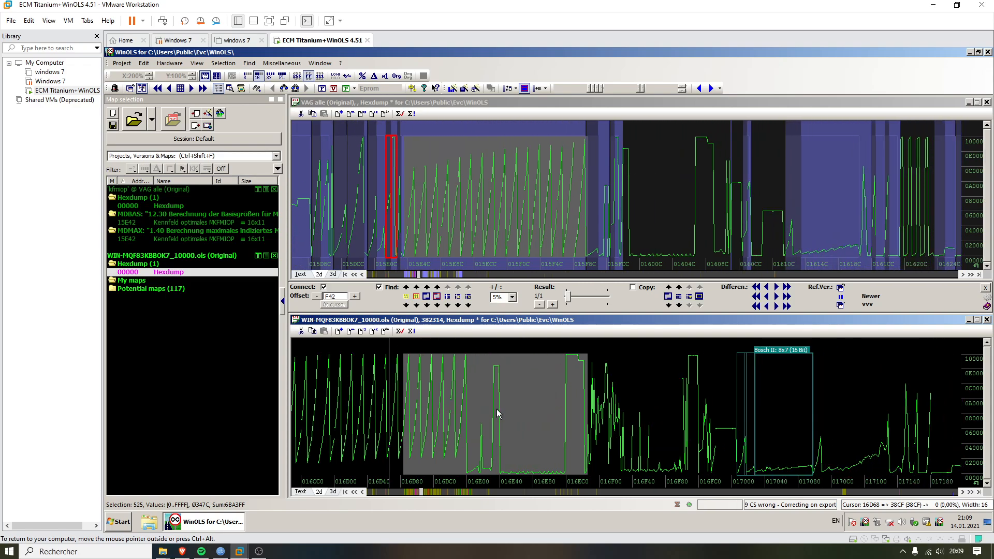
mouse_move(421, 495)
left_mouse_down()
mouse_move(465, 492)
mouse_move(403, 495)
mouse_move(463, 492)
left_mouse_up()
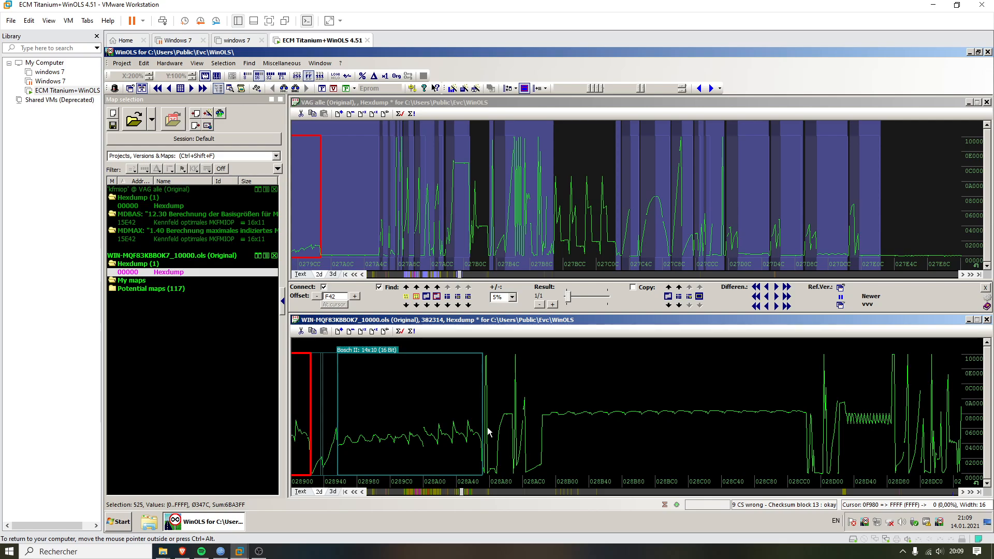
left_click(259, 552)
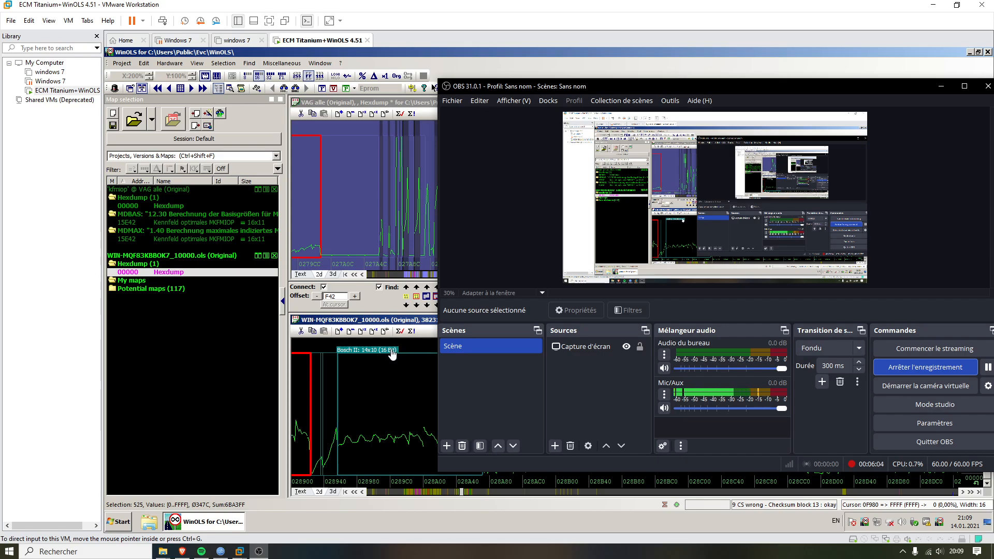
left_click(249, 413)
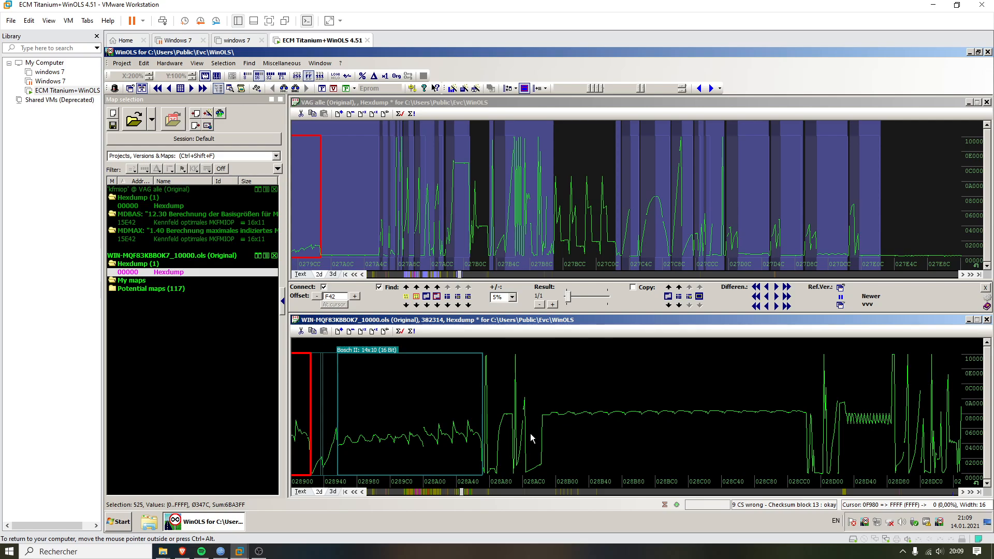
left_click(433, 411)
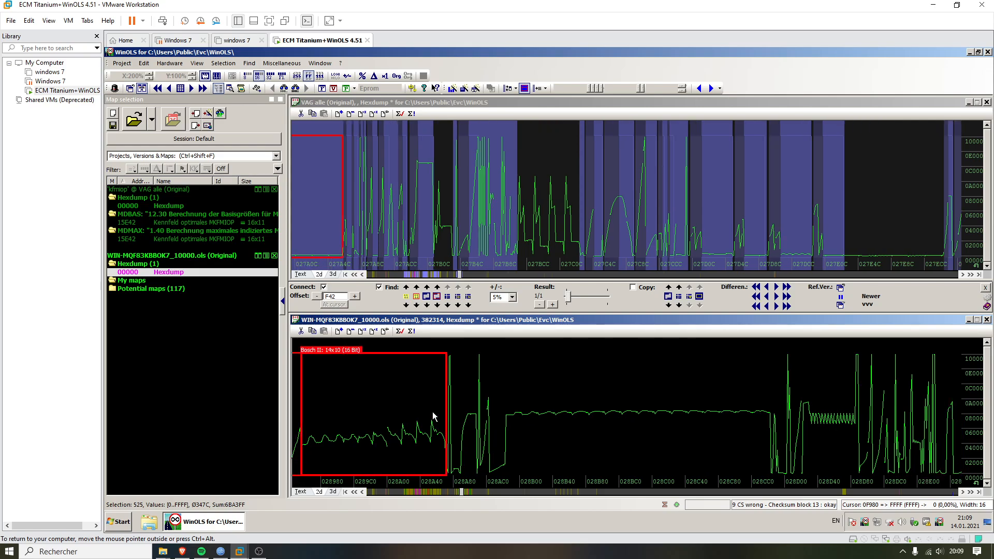
Step: Return to the KFMIOP map in the VAG alle hexdump and mark the similar sawtooth block in the connected project for comparison
left_click(196, 156)
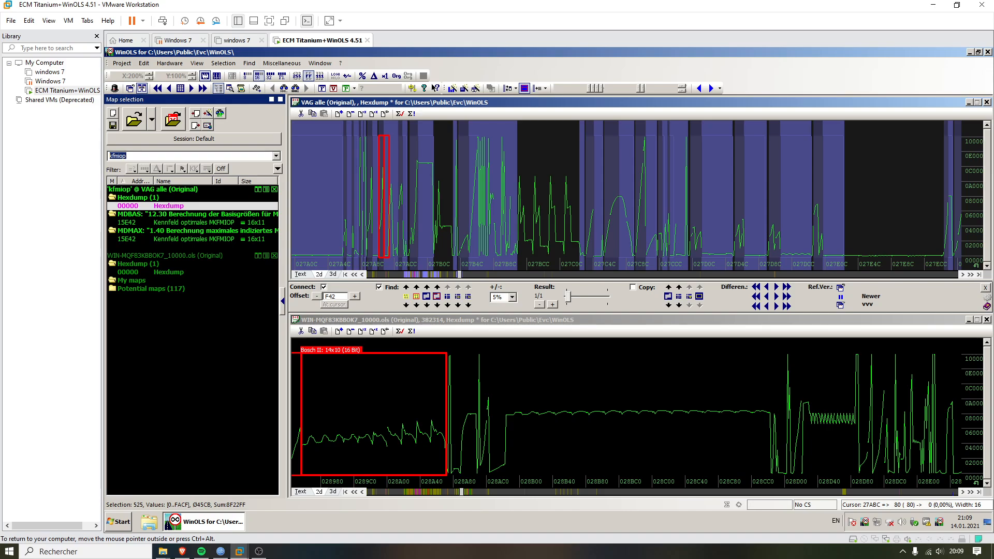
left_click(129, 222)
right_click(131, 224)
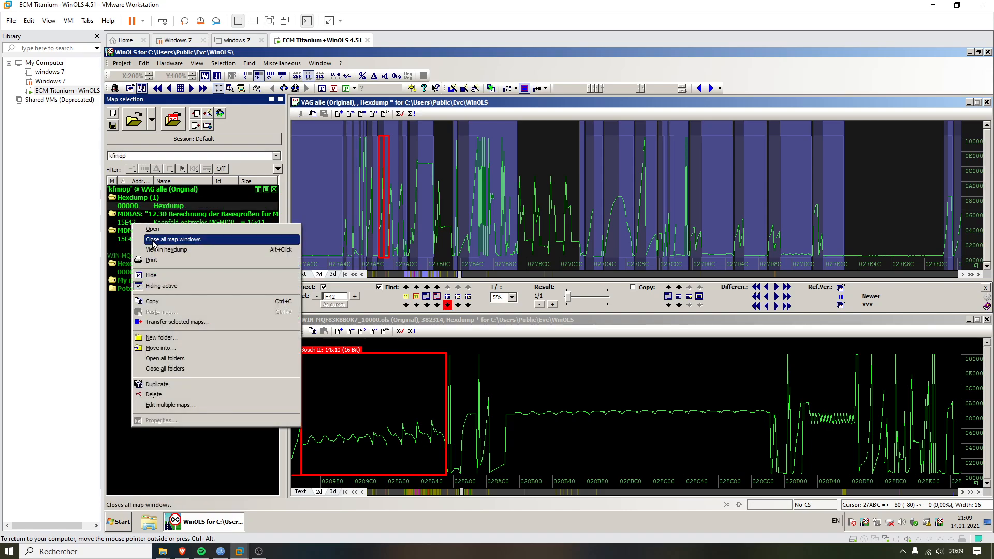
left_click(161, 250)
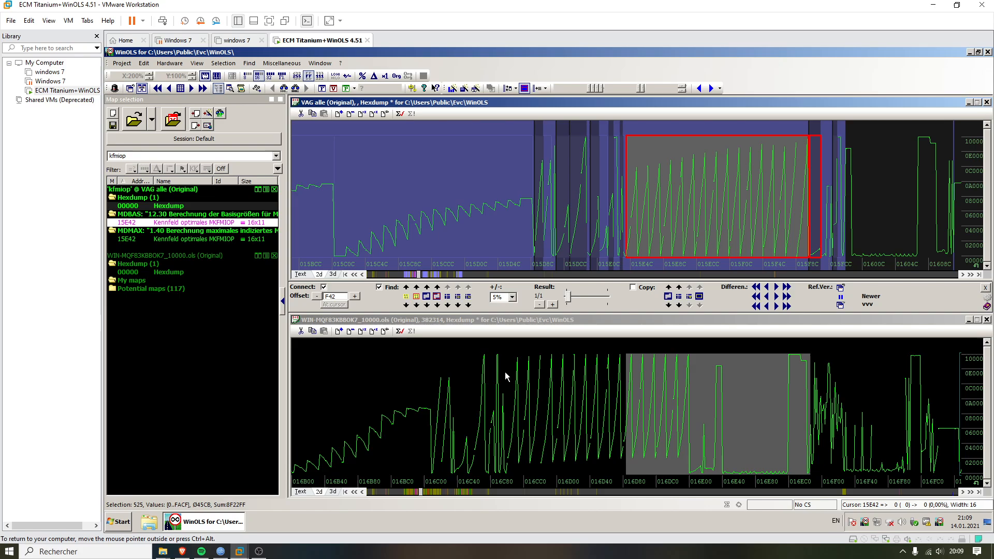
left_click(503, 412, "shift")
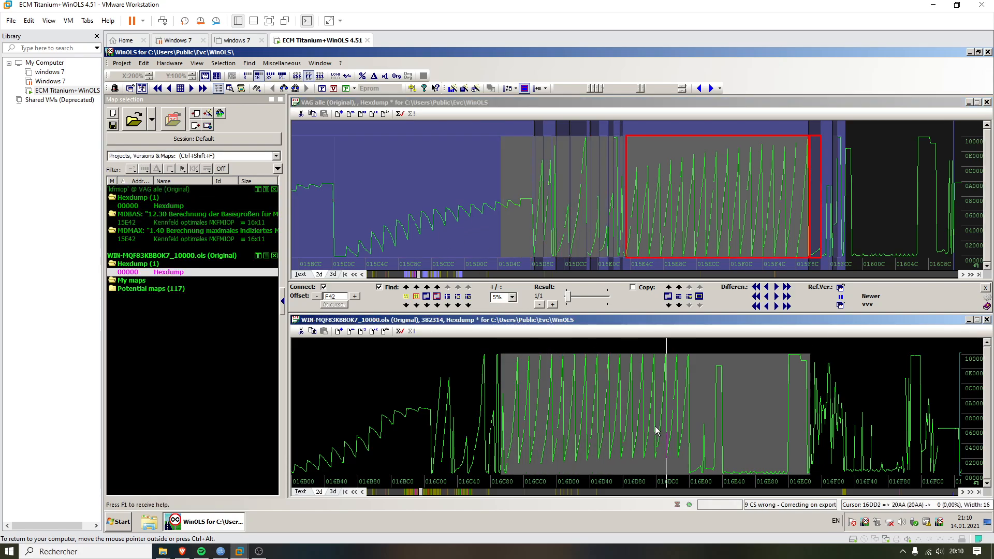
left_click(583, 411)
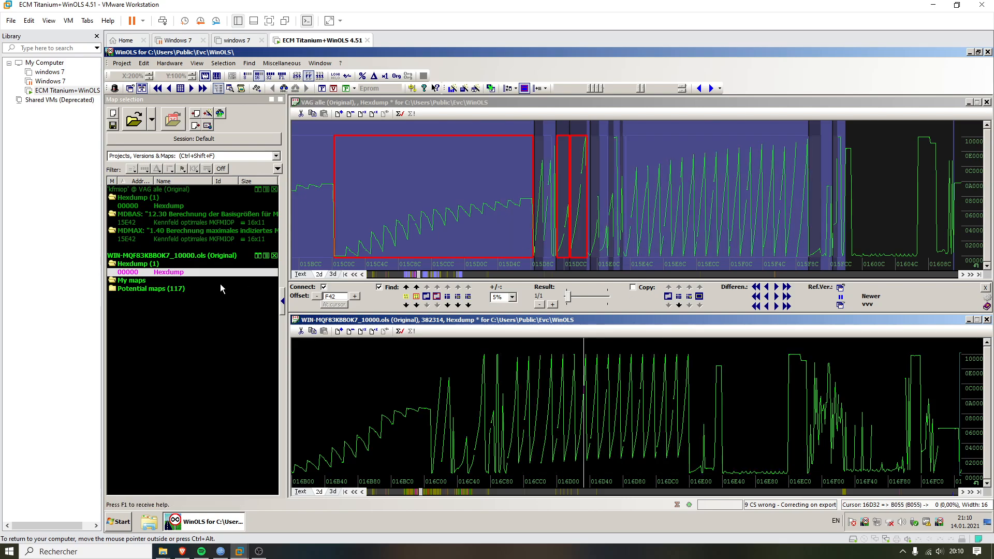
Step: Locate the KFMIOP map from the MDBAS group in the VAG alle hexdump and clear the small selection at its start
left_click(118, 226)
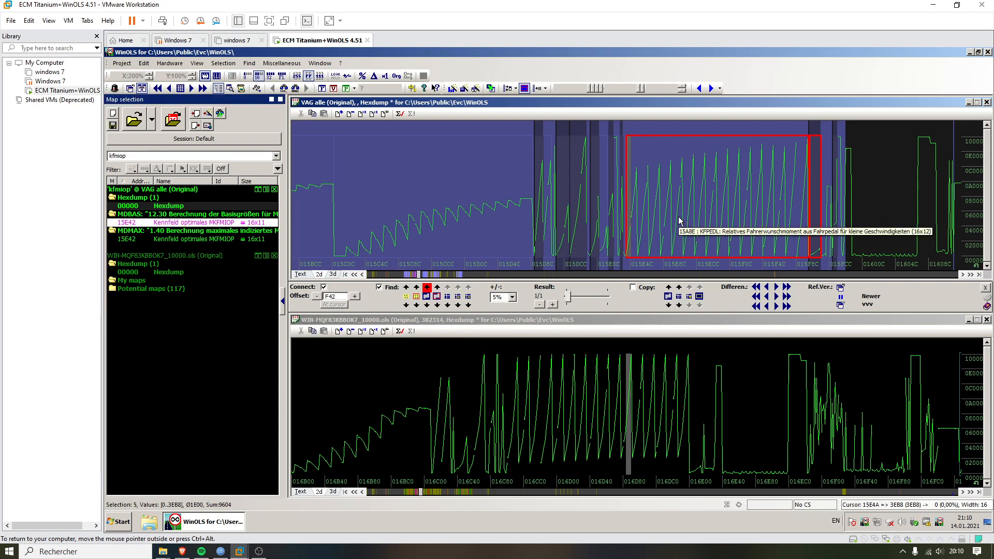
right_click(123, 226)
left_click(137, 241)
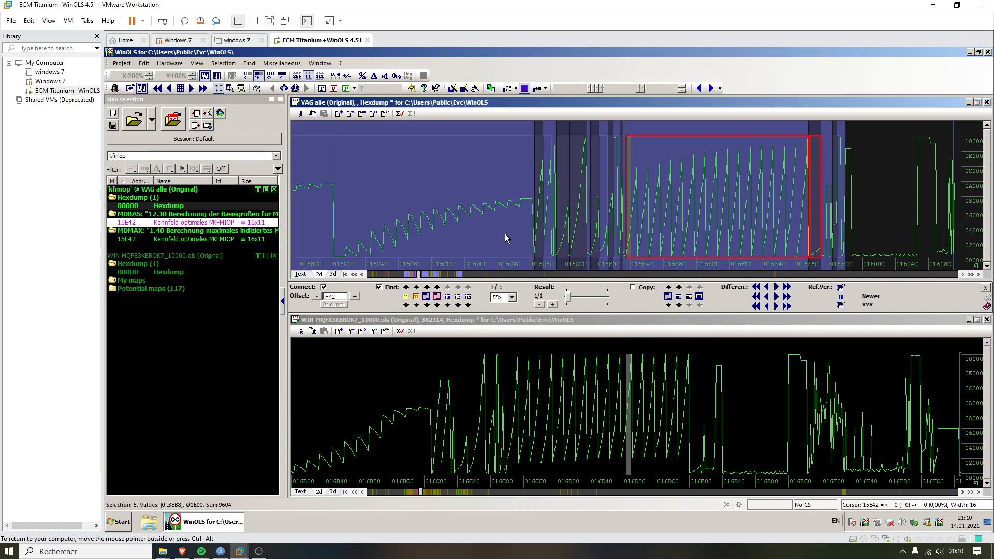
left_click(679, 221)
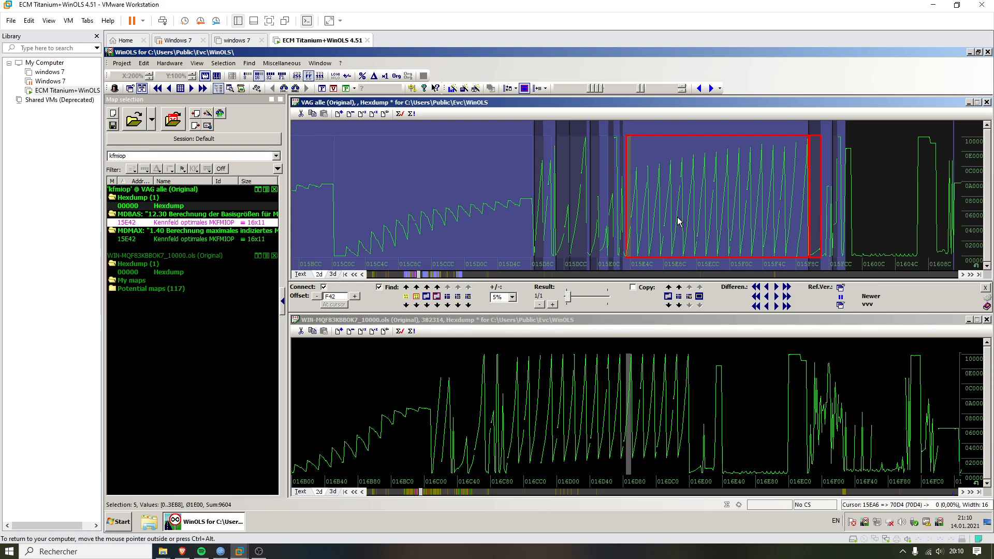
double_click(733, 200)
left_click(442, 173)
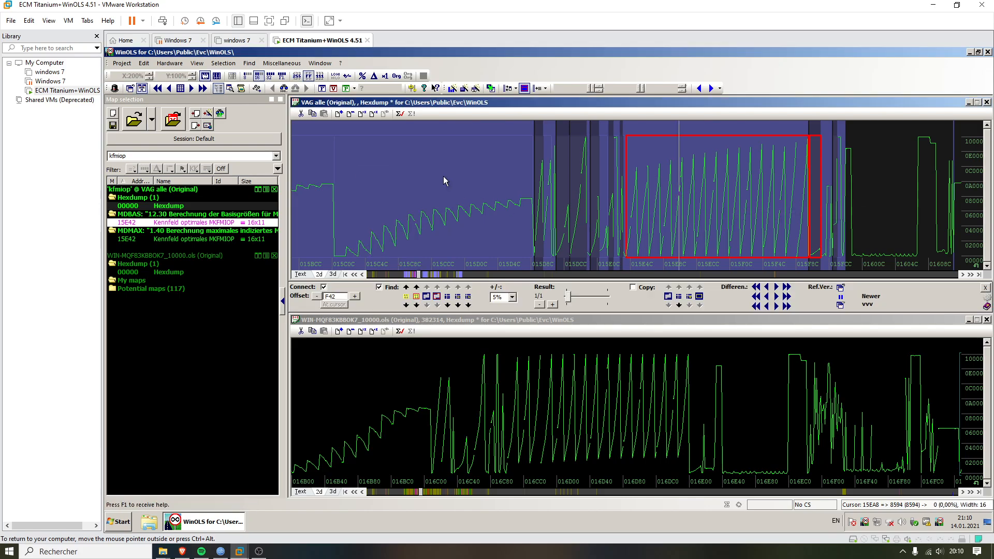
Step: Open the KFMIOP map from the MDMAX group, review the factor and type in its properties, and close both without changes
double_click(134, 238)
right_click(519, 268)
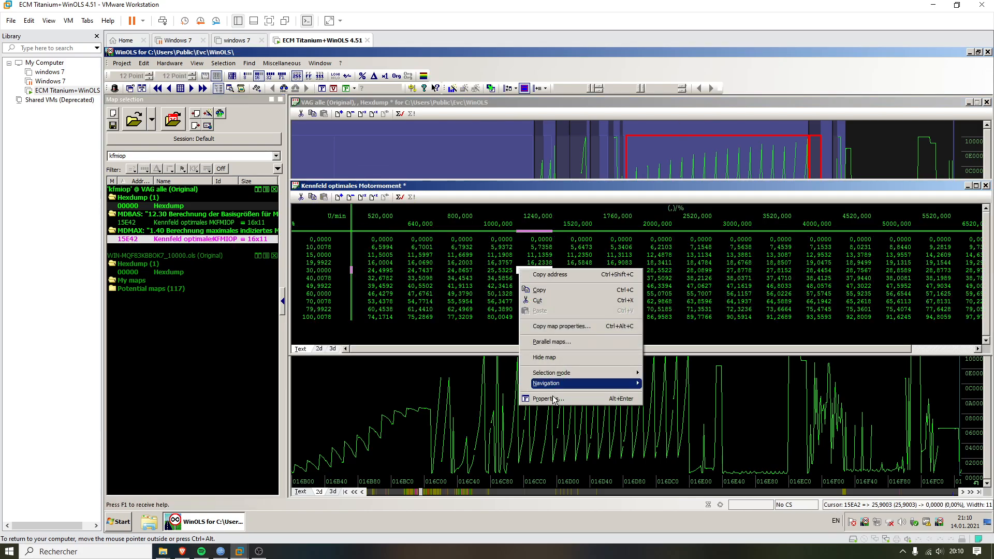
left_click(549, 400)
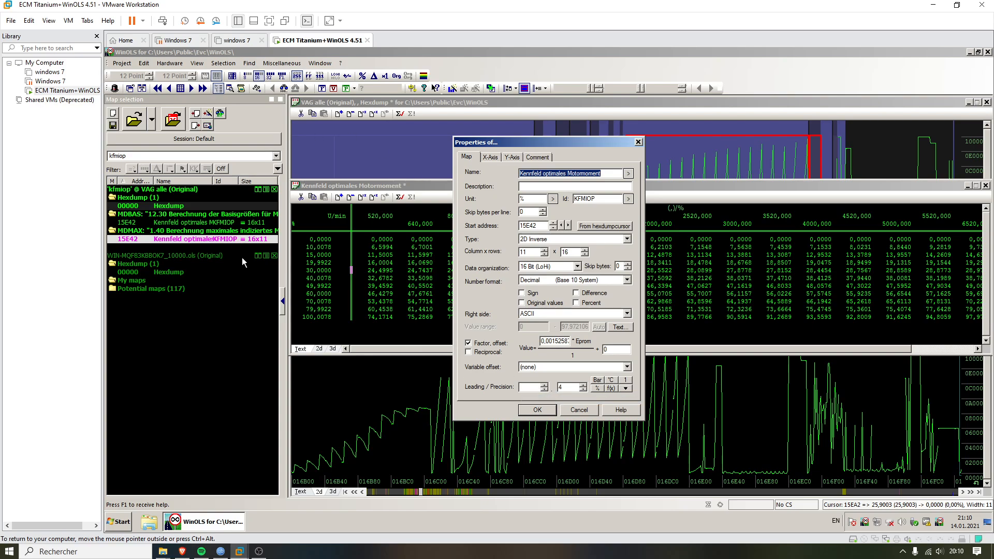
double_click(555, 342)
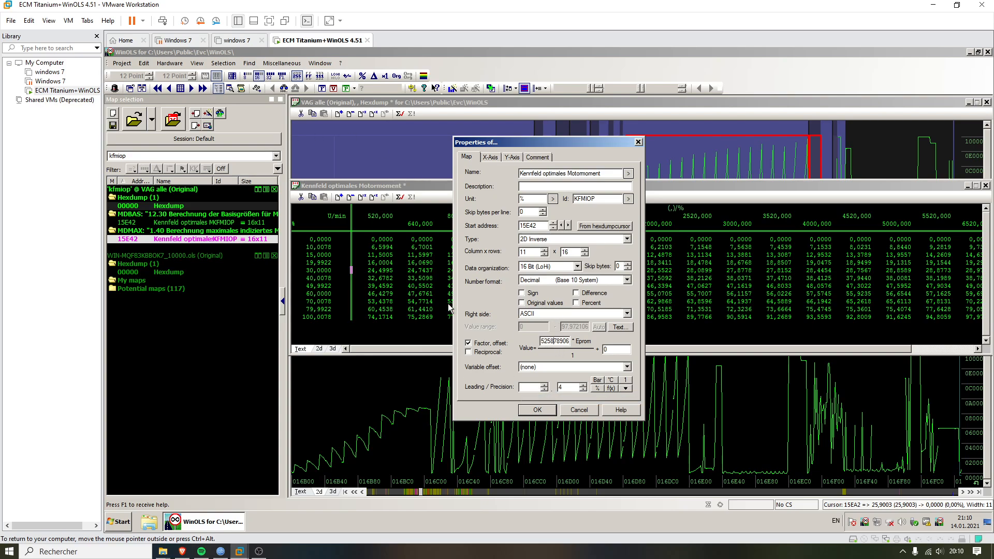
left_click(554, 240)
left_click(537, 238)
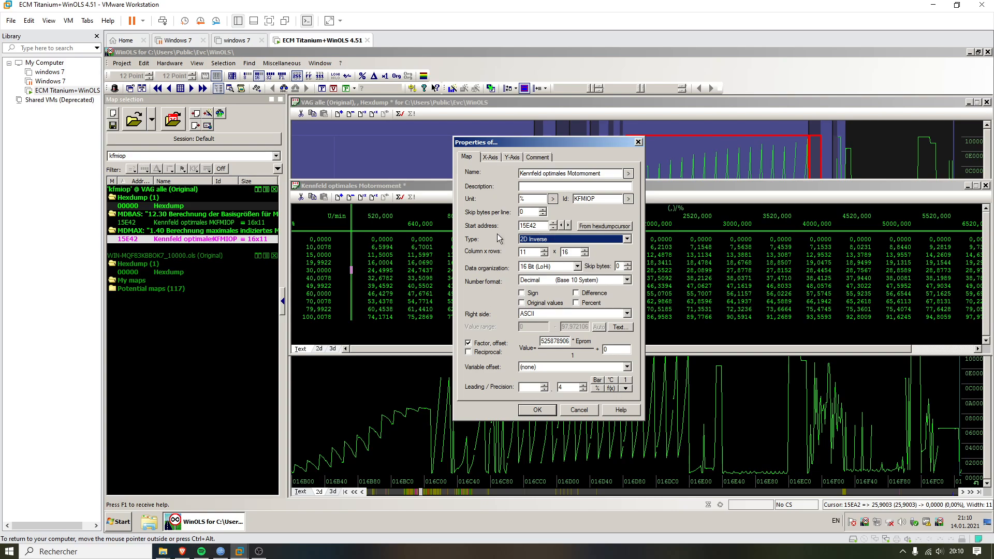
left_click(575, 411)
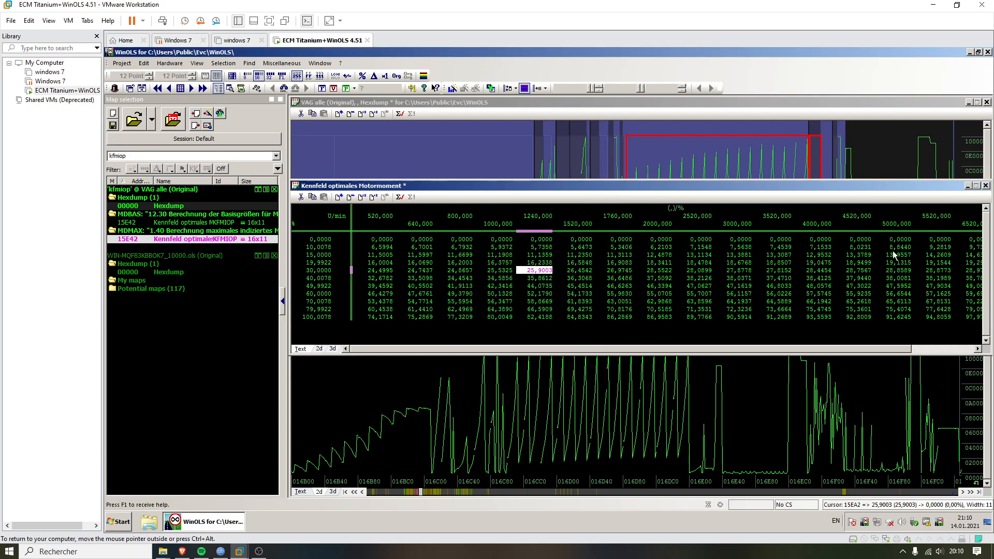
left_click(985, 186)
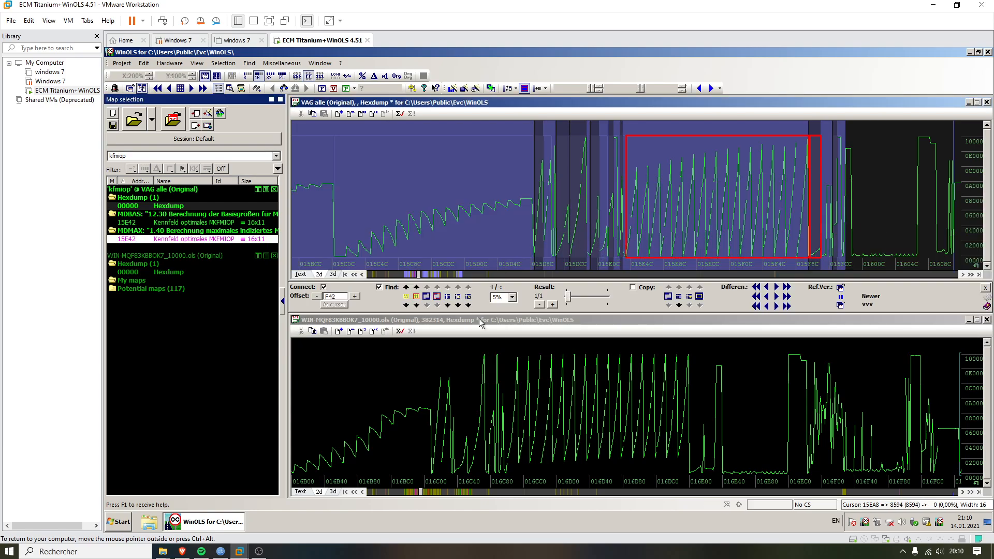
left_click(259, 552)
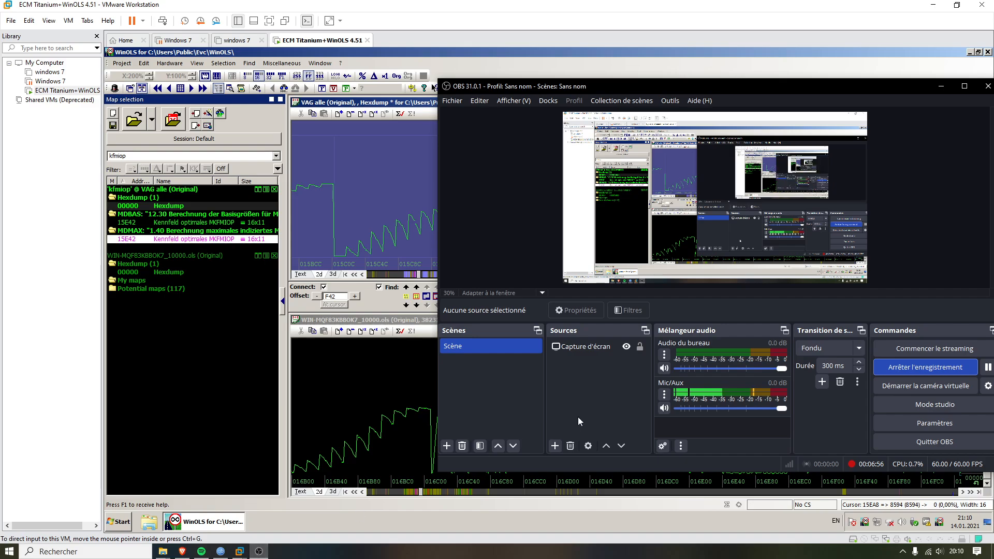